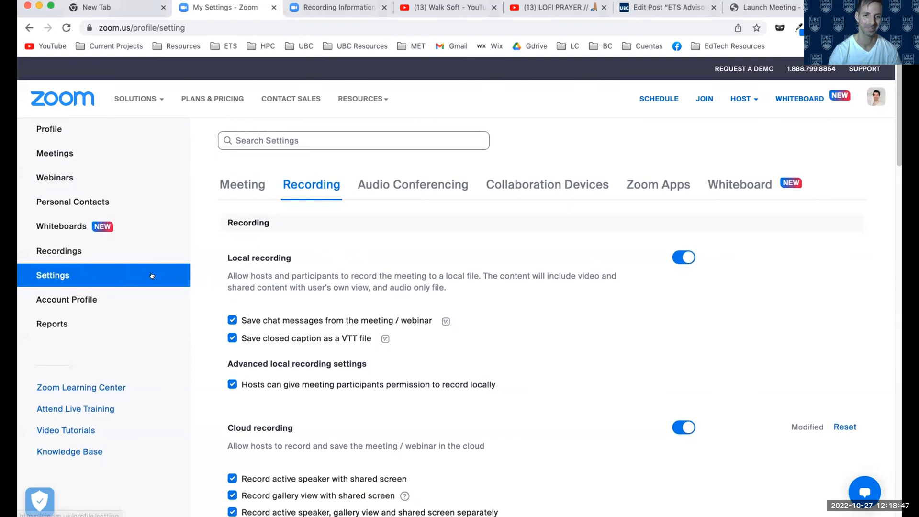
# Open the Meeting settings and look through the security and passcode options.
pyautogui.scroll(-1, 217, 268)
pyautogui.scroll(2, 209, 260)
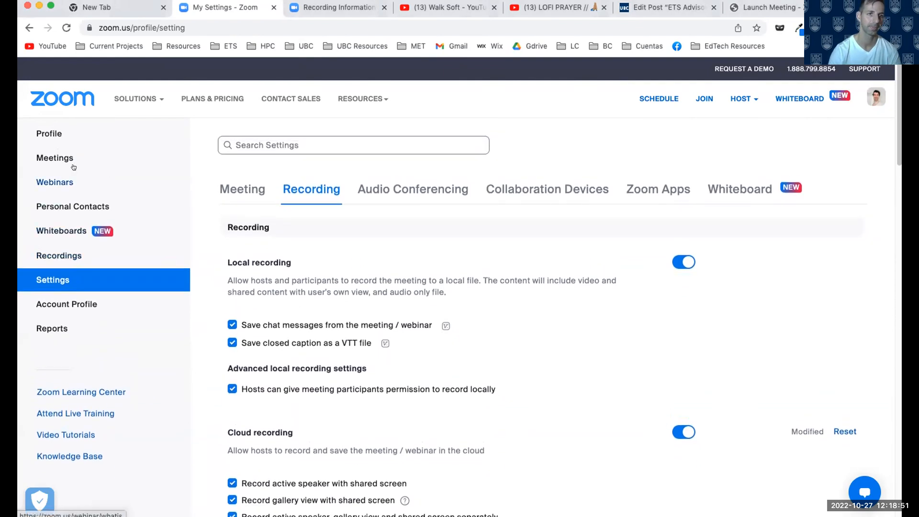
pyautogui.click(243, 189)
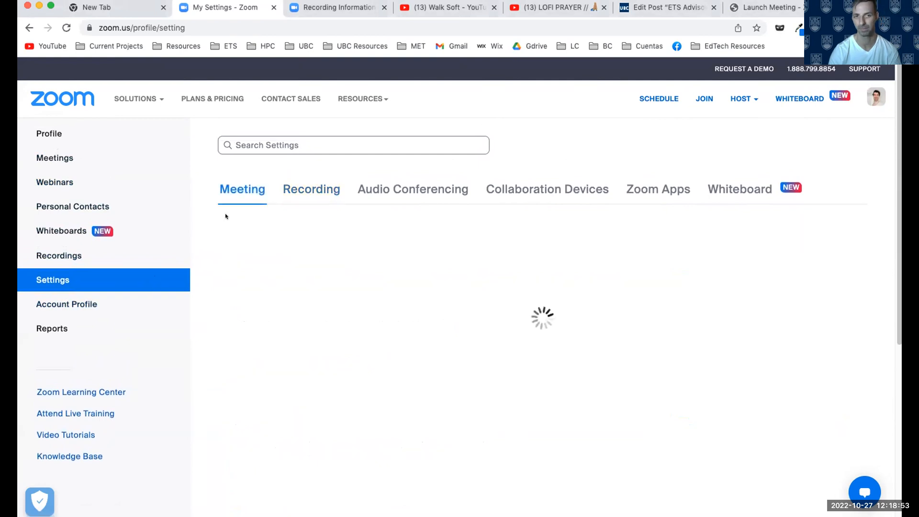
pyautogui.scroll(-7, 403, 333)
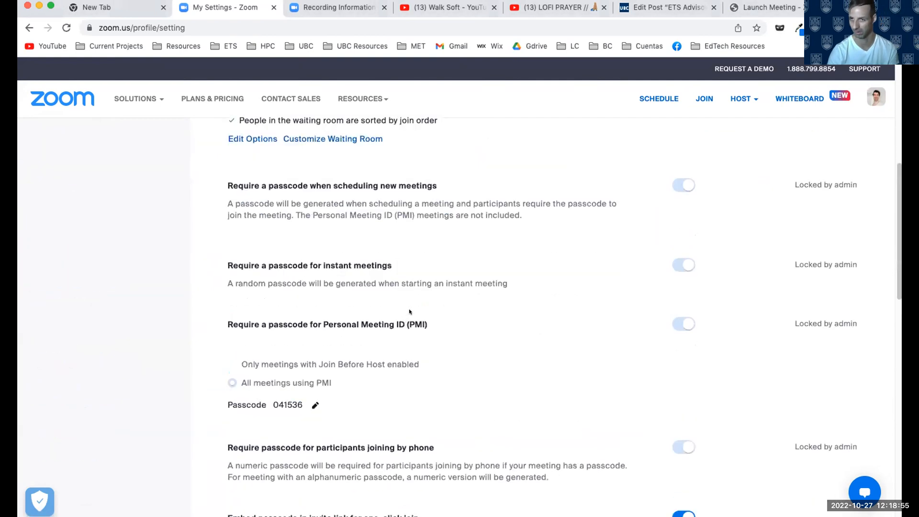
pyautogui.scroll(8, 398, 320)
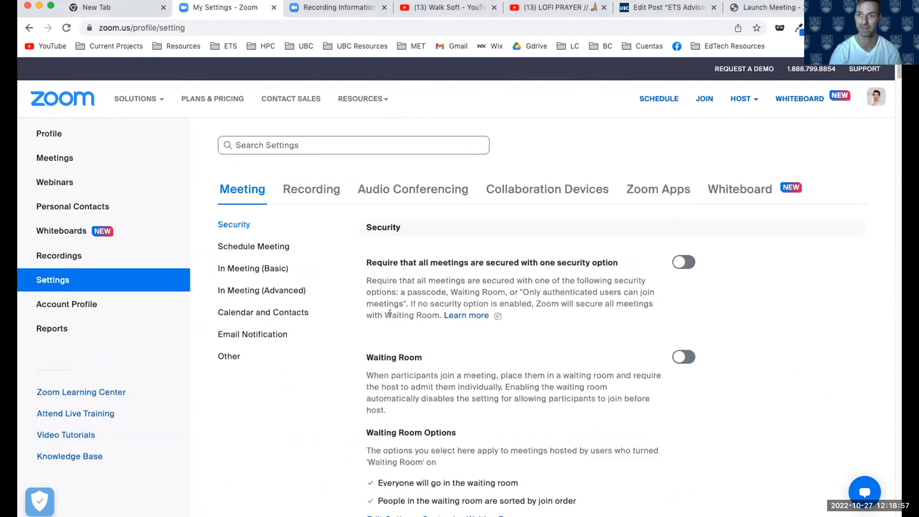
# Return to the Recording settings and review the local, cloud and advanced cloud recording options.
pyautogui.click(312, 181)
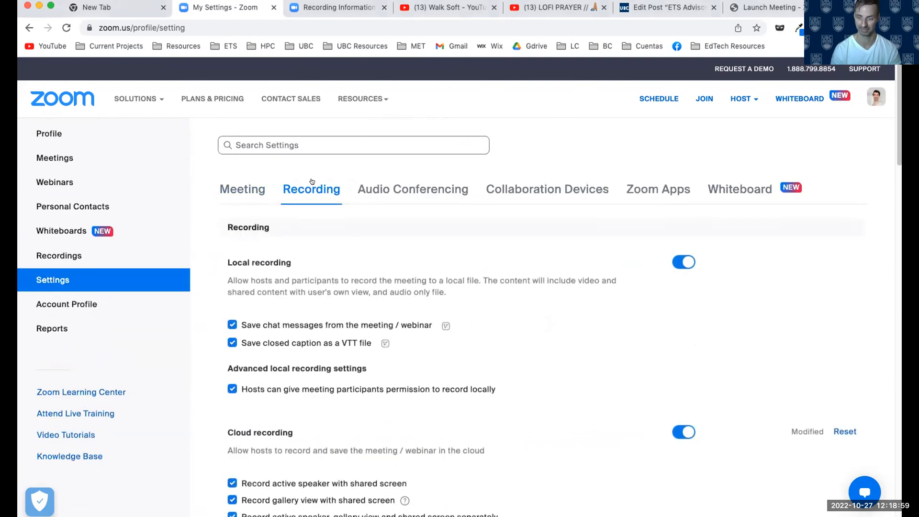
pyautogui.scroll(-4, 391, 338)
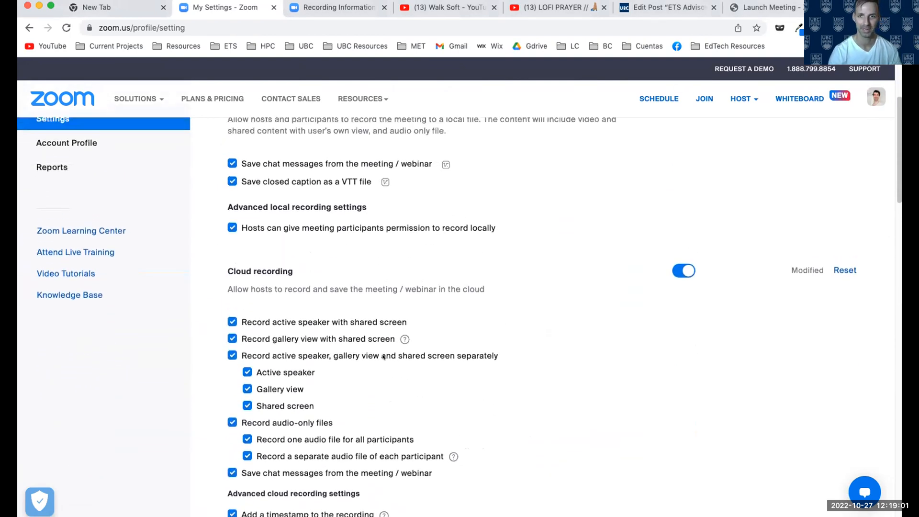
pyautogui.scroll(2, 374, 384)
pyautogui.scroll(-6, 368, 378)
pyautogui.scroll(3, 231, 172)
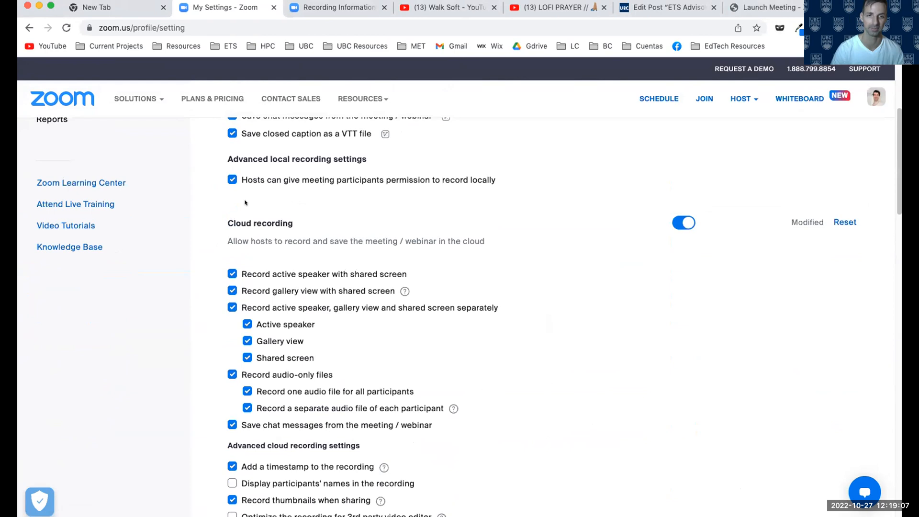
pyautogui.scroll(-1, 378, 191)
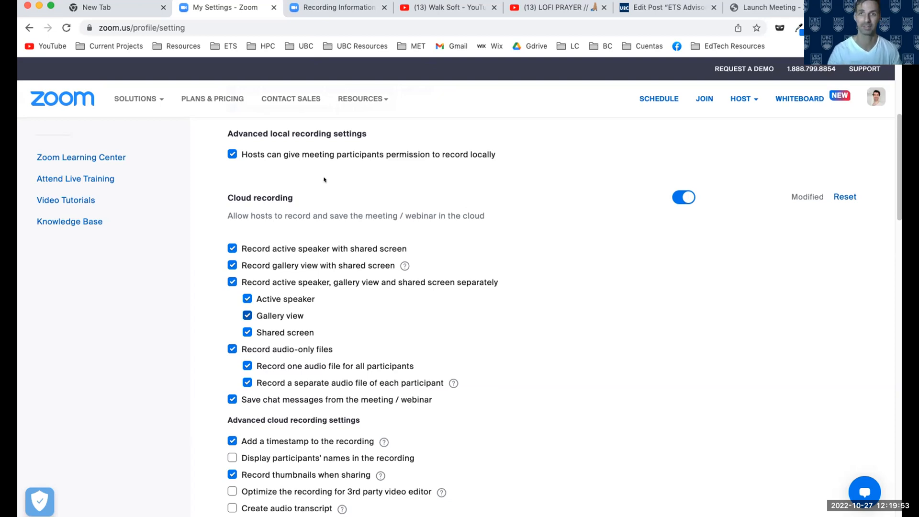
# Switch to the open recording details of Inbox Hygiene and review the files included in Recording 1.
pyautogui.click(335, 7)
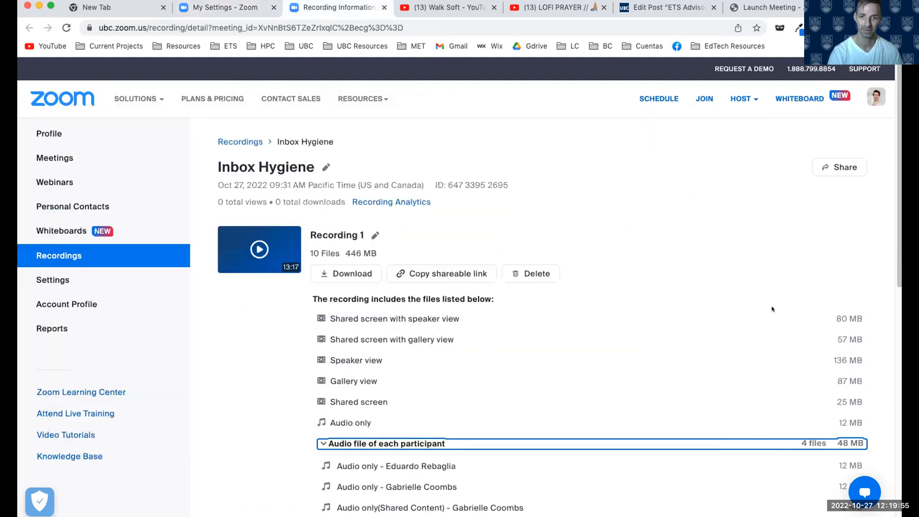
pyautogui.scroll(-3, 598, 362)
pyautogui.scroll(3, 332, 360)
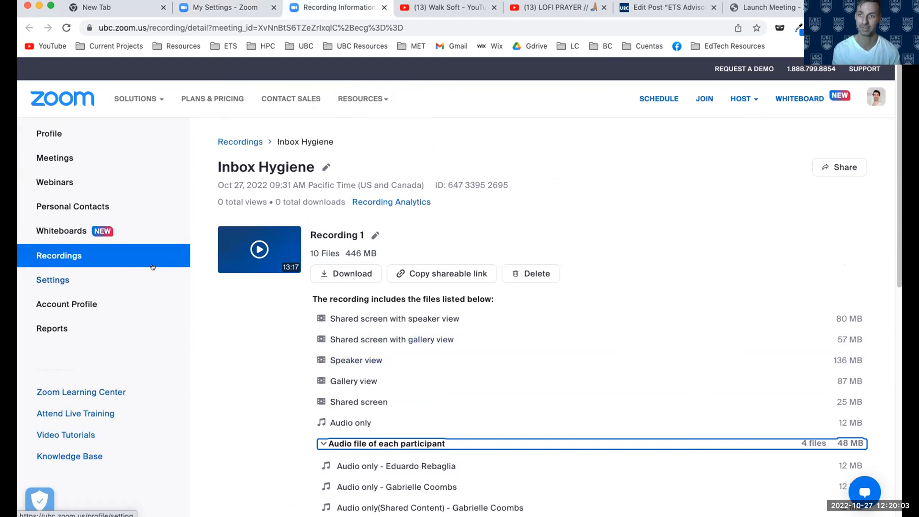
pyautogui.scroll(-2, 327, 237)
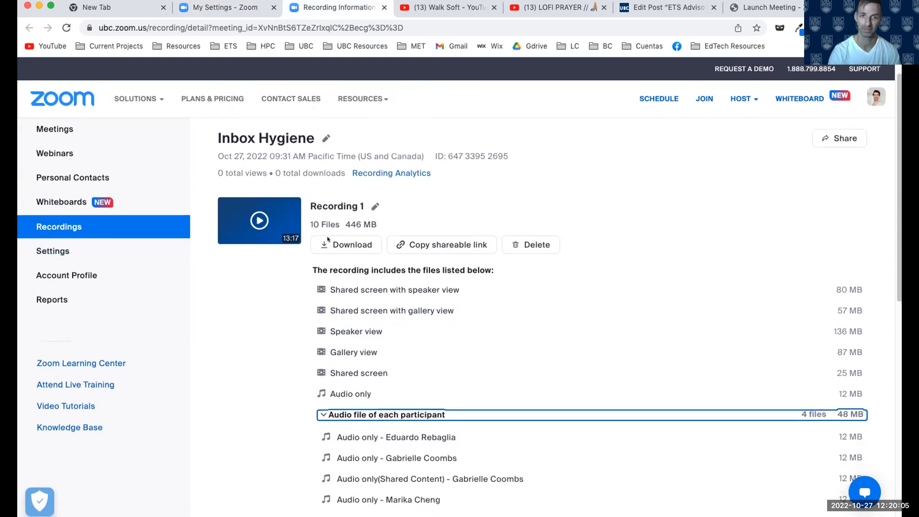
pyautogui.scroll(1, 336, 274)
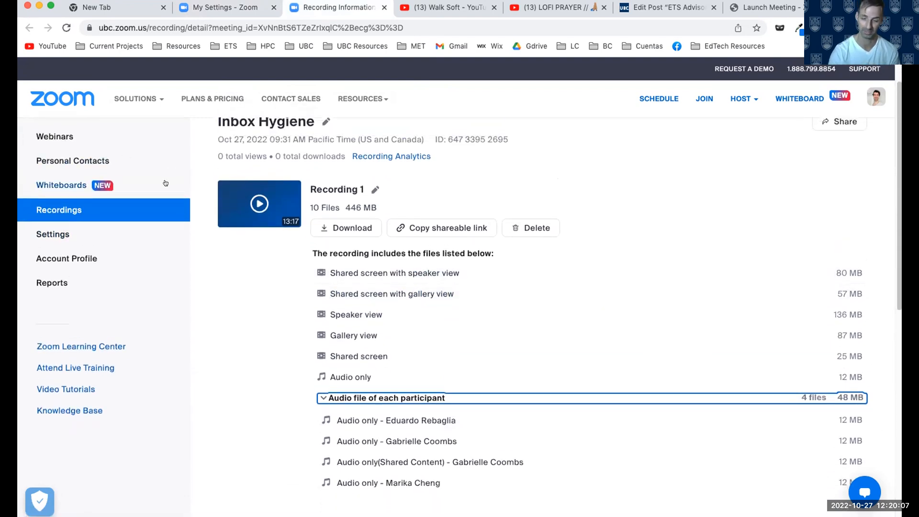
# Open the Oct 27, 2022 Inbox Hygiene entry from the cloud recordings list and expand the audio files of each participant.
pyautogui.click(80, 212)
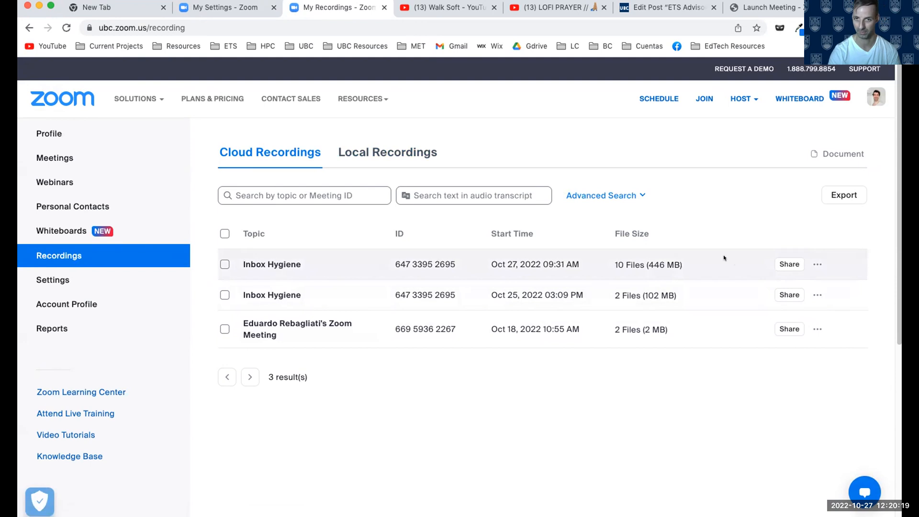
pyautogui.click(274, 264)
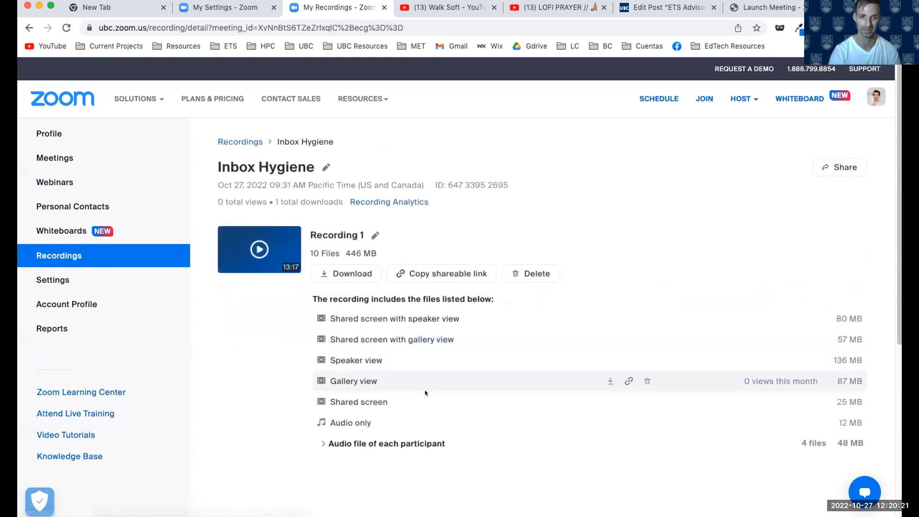
pyautogui.scroll(-2, 425, 393)
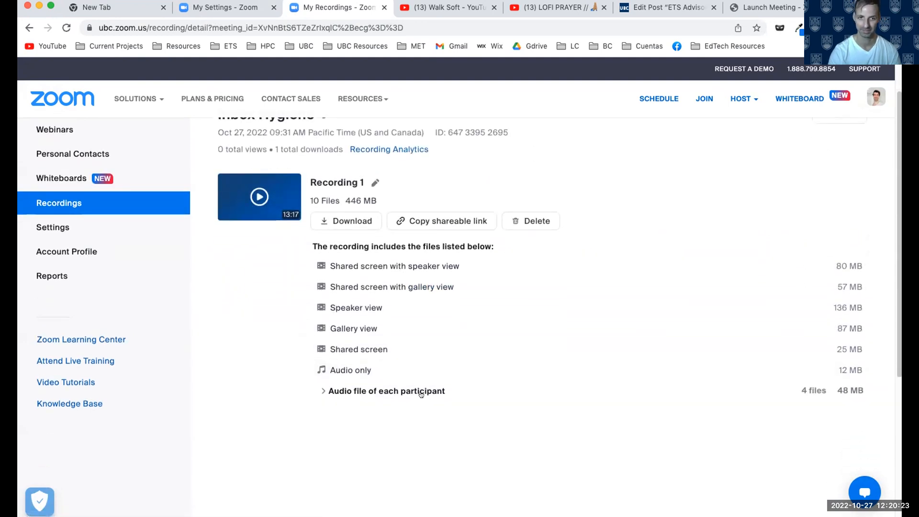
pyautogui.click(421, 392)
pyautogui.scroll(-4, 431, 349)
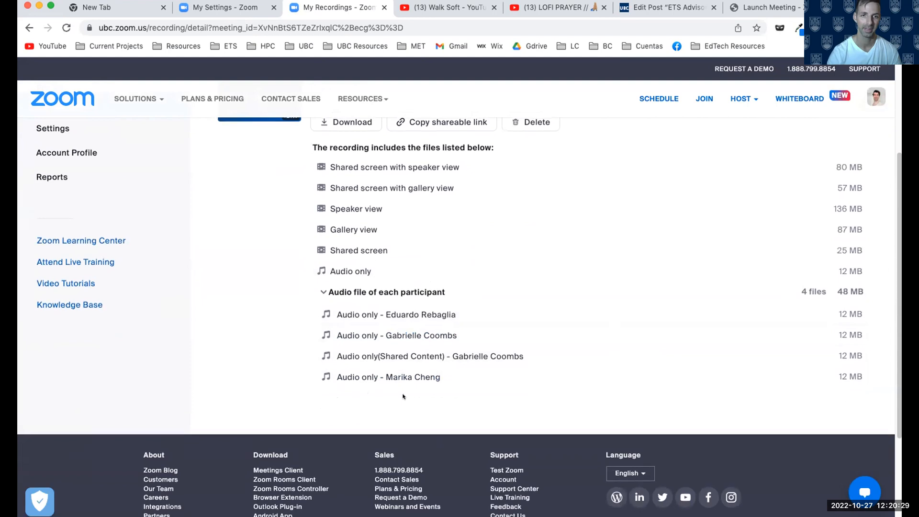
pyautogui.scroll(1, 400, 395)
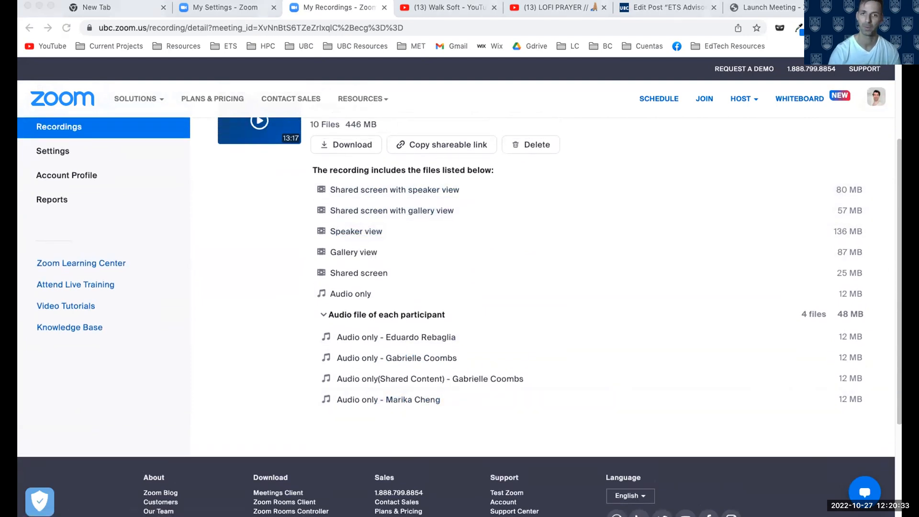
# Switch to a Finder window over the browser and open "untitled folder" in Downloads.
pyautogui.moveTo(844, 181); pyautogui.dragTo(429, 173)
pyautogui.moveTo(346, 174); pyautogui.dragTo(564, 92)
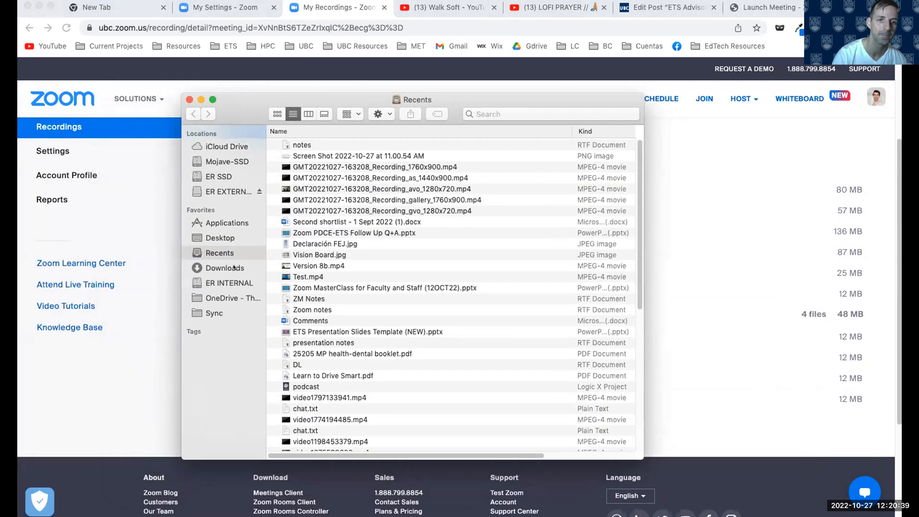
pyautogui.click(234, 268)
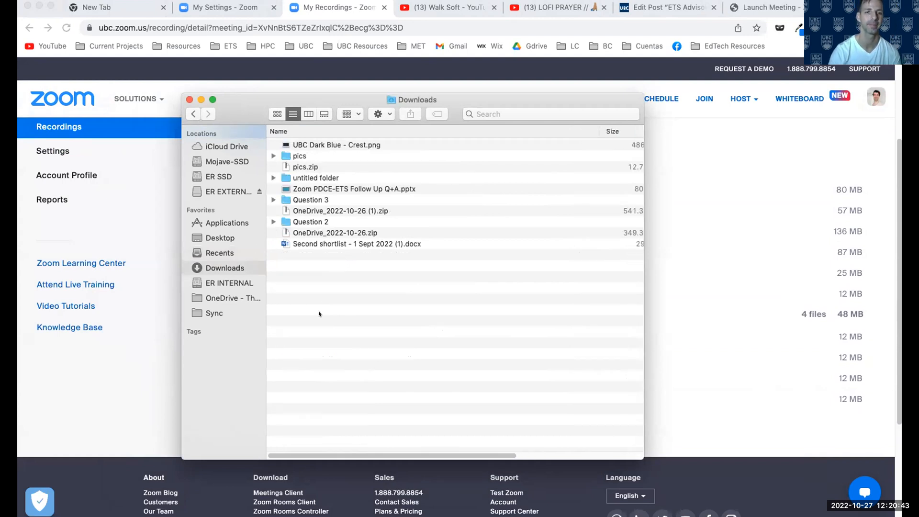
pyautogui.doubleClick(326, 178)
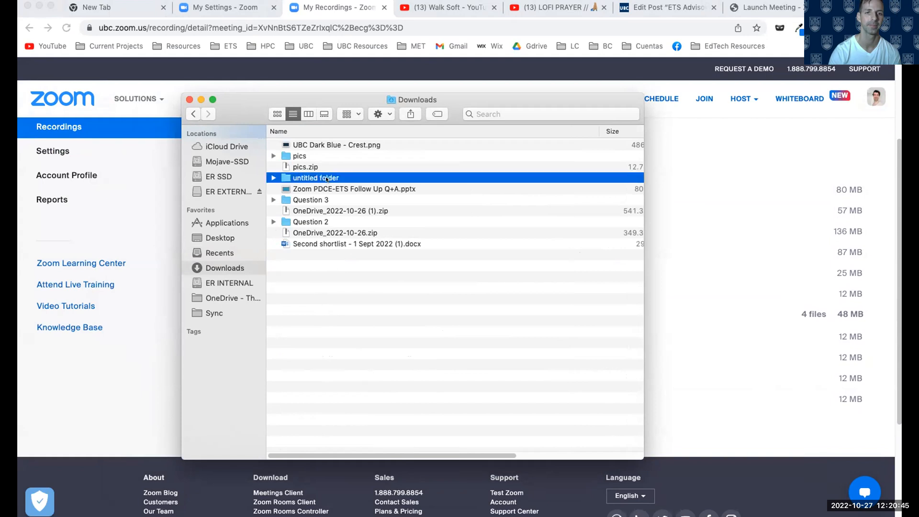
pyautogui.doubleClick(353, 144)
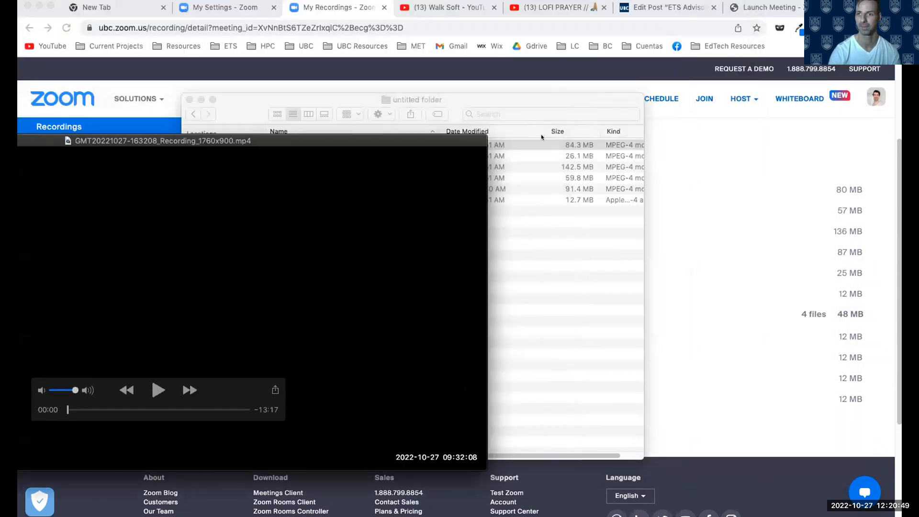
pyautogui.press('space')
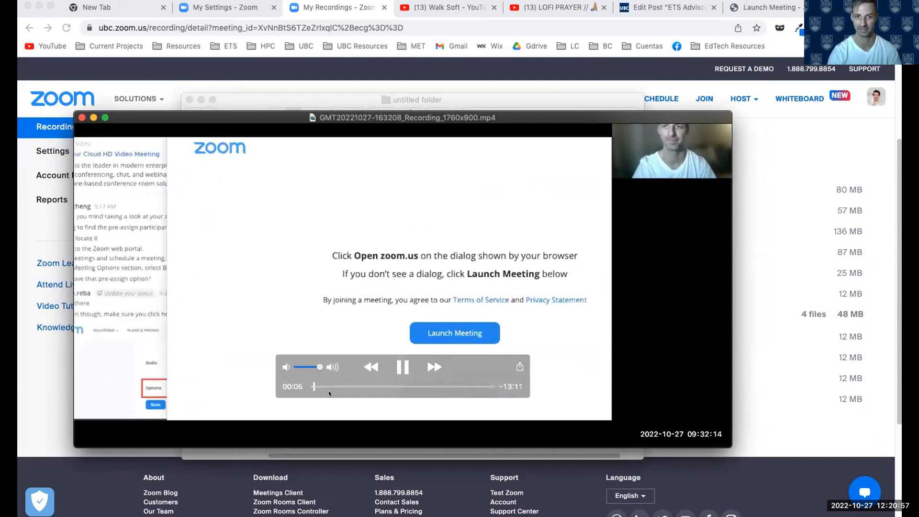
pyautogui.click(367, 386)
pyautogui.click(393, 368)
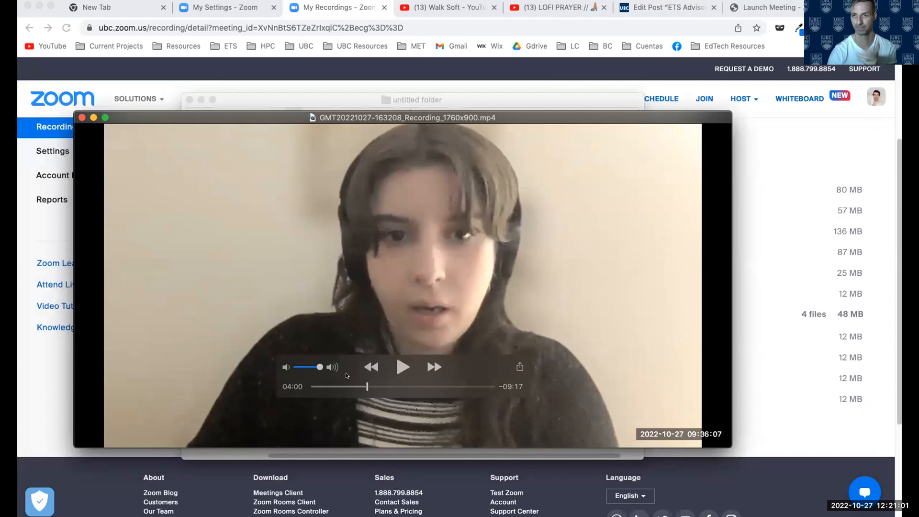
pyautogui.click(82, 118)
pyautogui.doubleClick(354, 156)
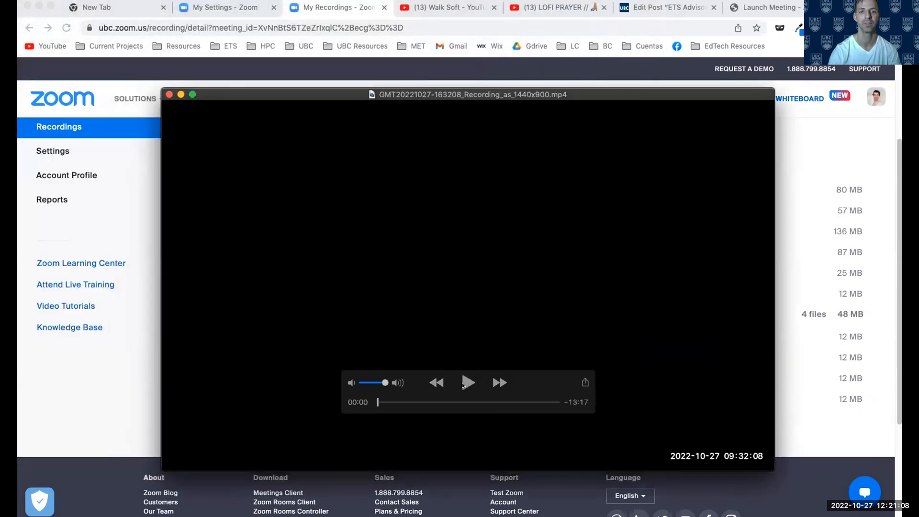
pyautogui.click(464, 383)
pyautogui.click(391, 402)
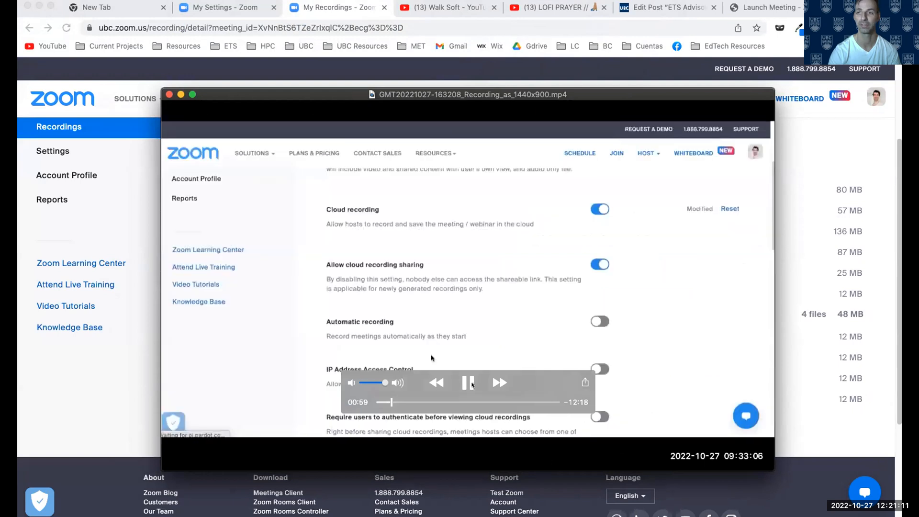
pyautogui.click(465, 385)
pyautogui.click(408, 403)
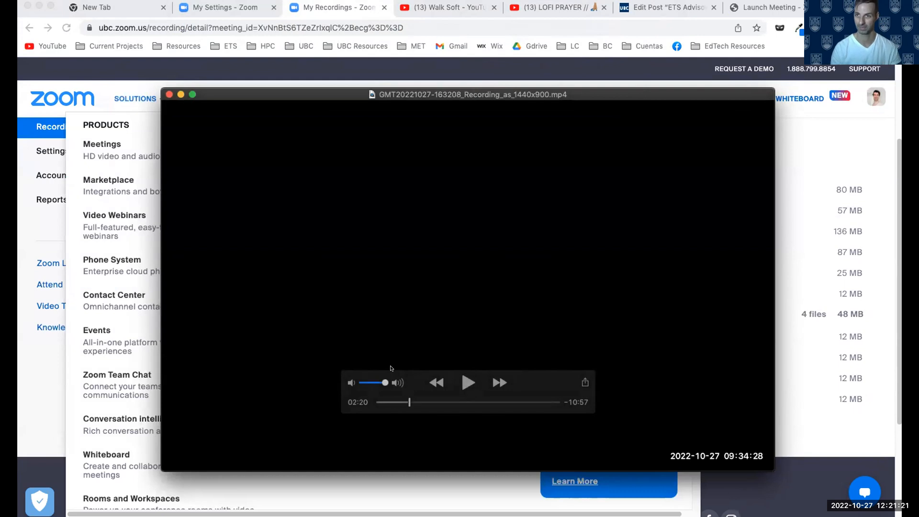
pyautogui.moveTo(276, 144)
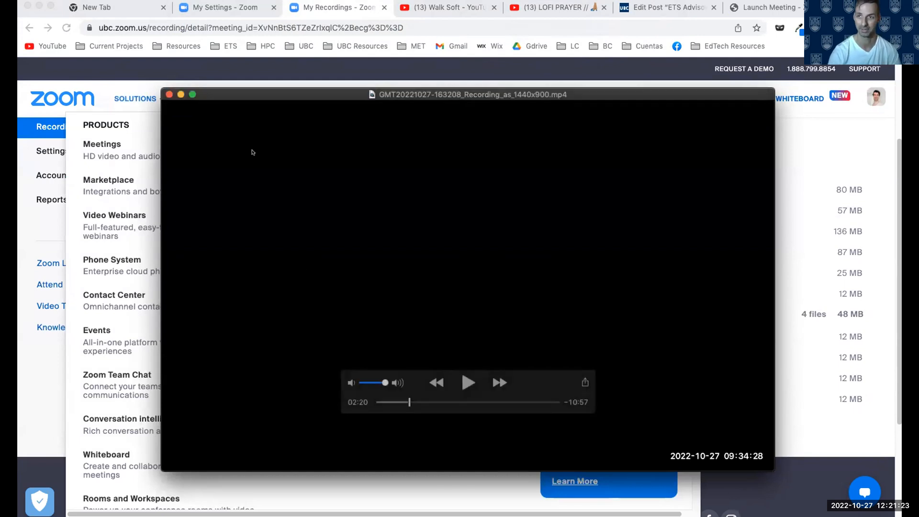
pyautogui.click(169, 95)
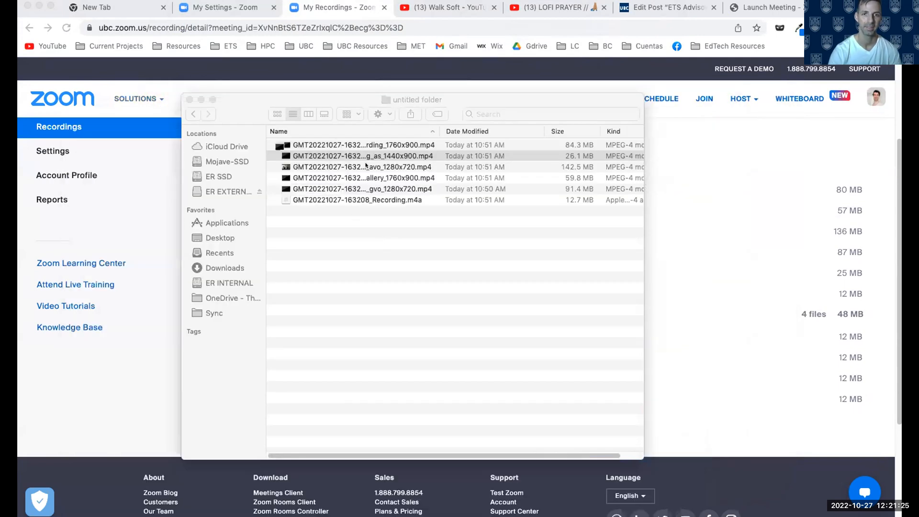
pyautogui.click(366, 166)
pyautogui.doubleClick(366, 167)
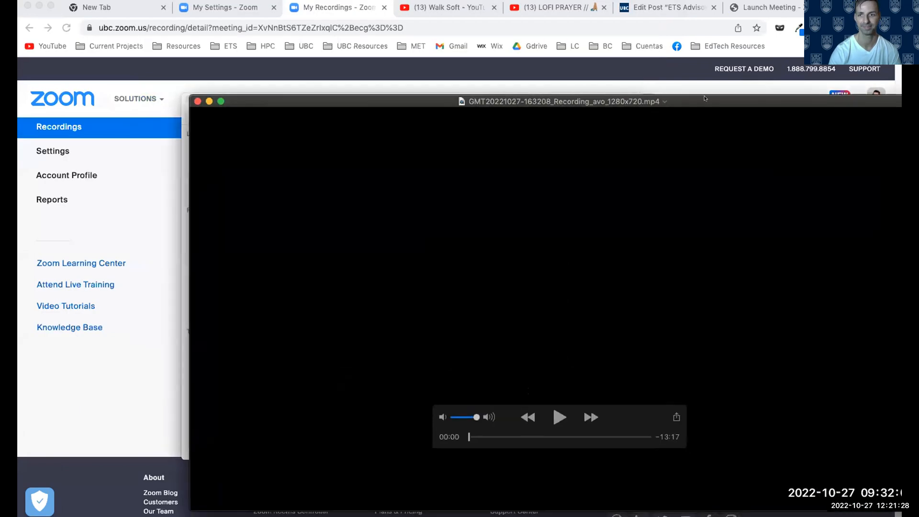
pyautogui.click(523, 389)
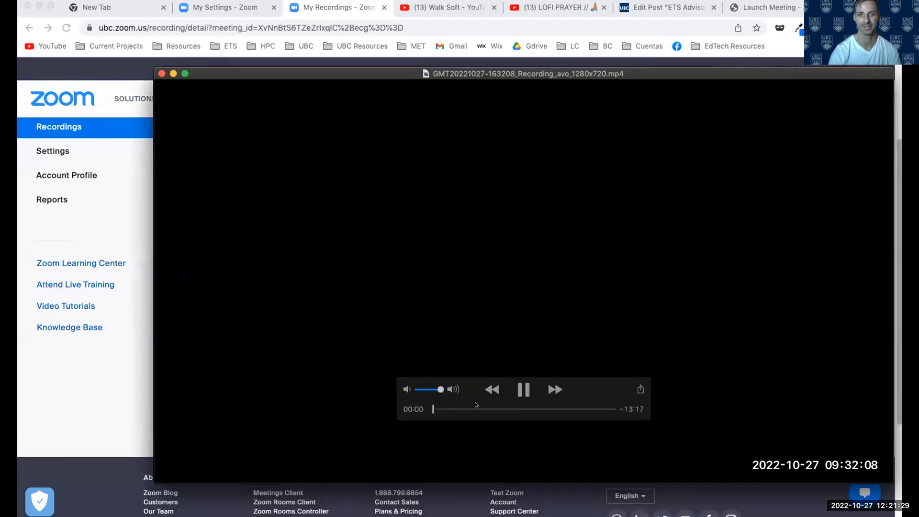
pyautogui.click(450, 409)
pyautogui.moveTo(455, 410); pyautogui.dragTo(495, 405)
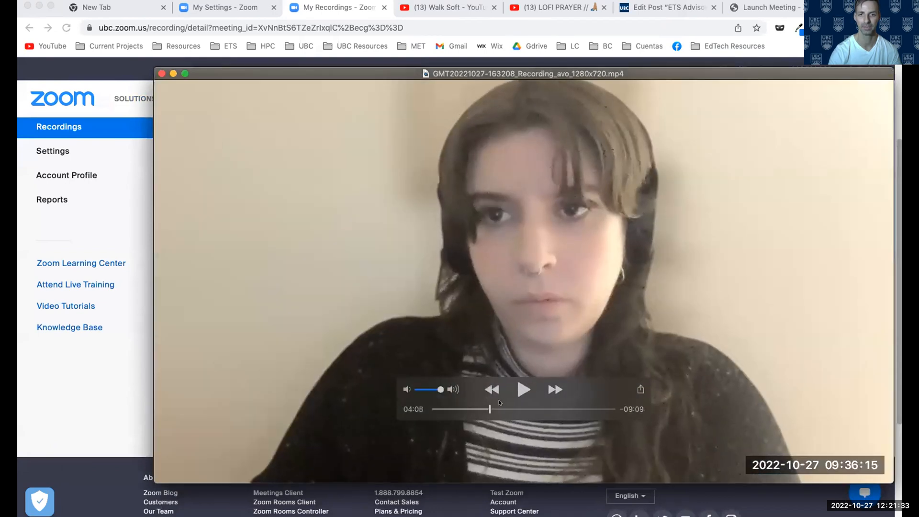
pyautogui.click(537, 408)
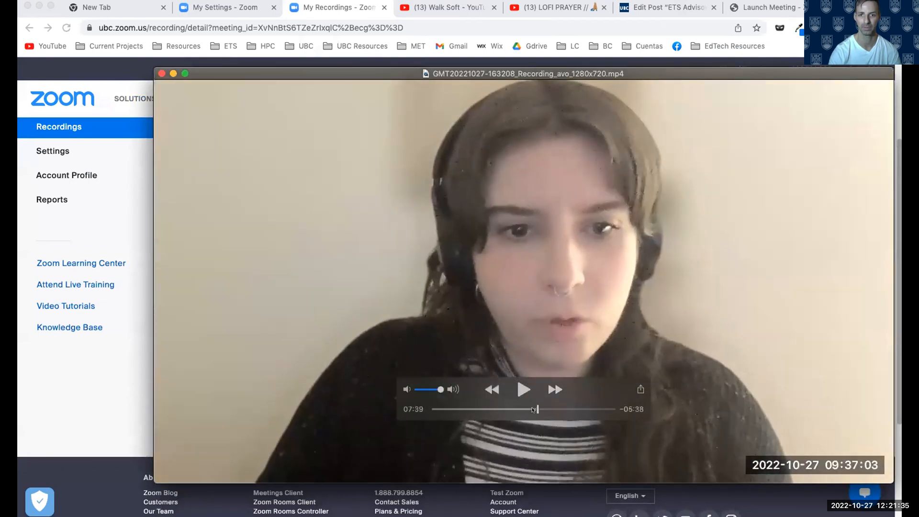
pyautogui.click(161, 73)
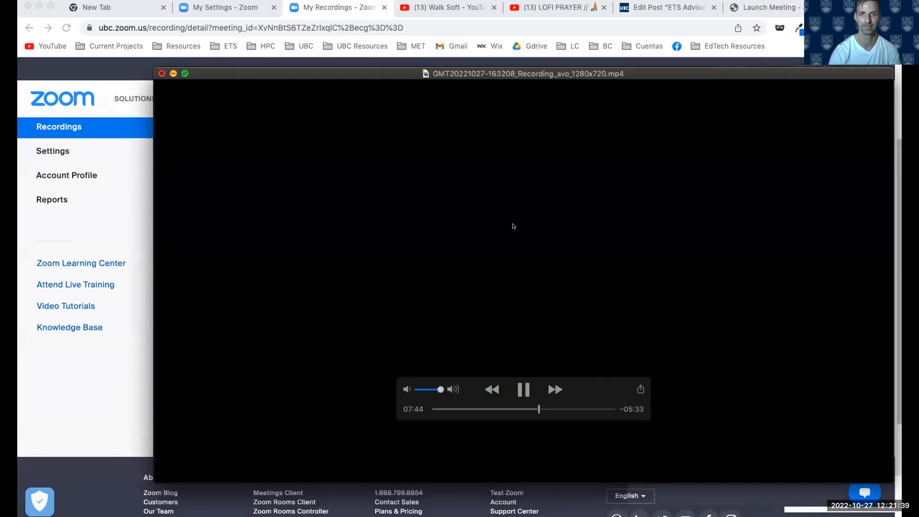
pyautogui.doubleClick(375, 182)
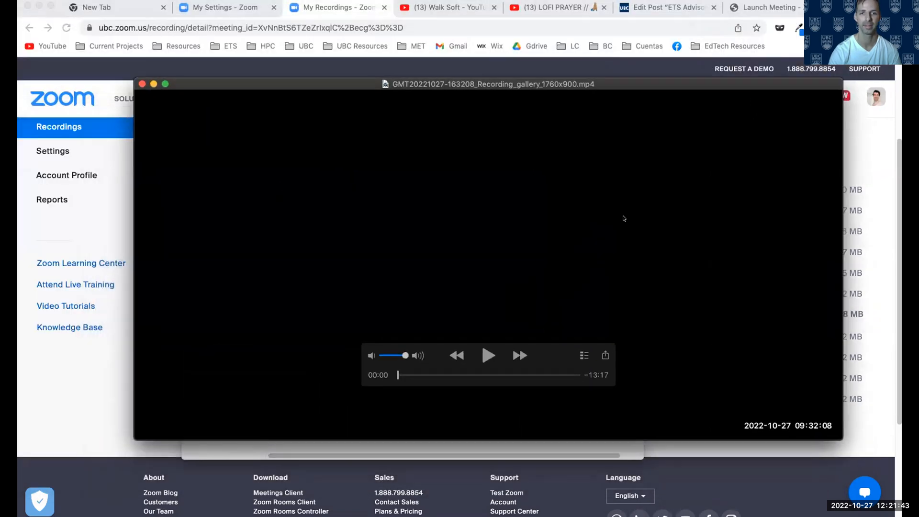
pyautogui.click(487, 355)
pyautogui.click(410, 375)
pyautogui.click(427, 375)
pyautogui.click(473, 375)
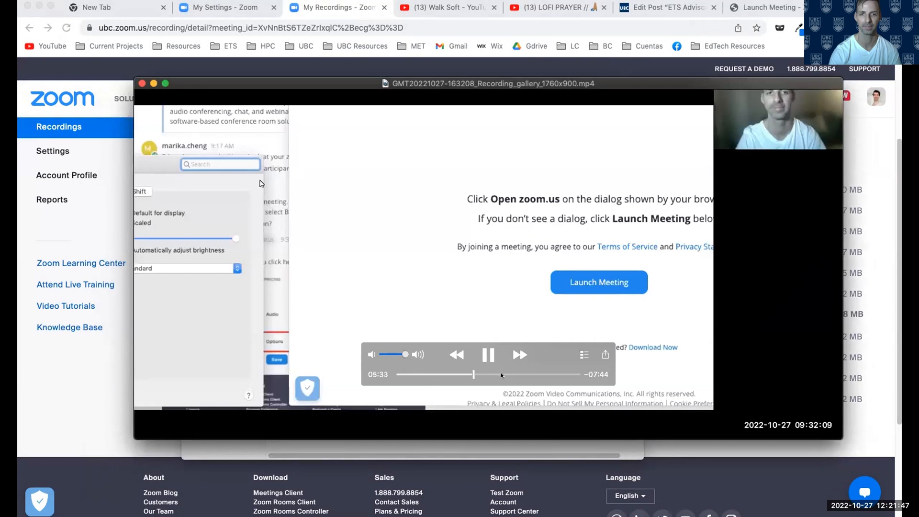
# Skip the gallery recording ahead in stages to about 11:40, jump back to an earlier part, pause it and close the video.
pyautogui.click(504, 374)
pyautogui.click(535, 375)
pyautogui.click(557, 374)
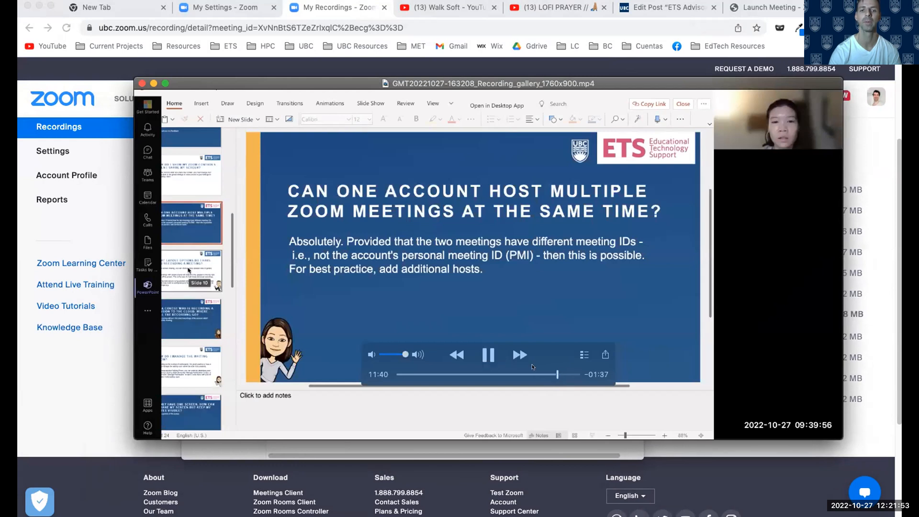
pyautogui.click(563, 375)
pyautogui.click(465, 374)
pyautogui.click(488, 355)
pyautogui.click(142, 84)
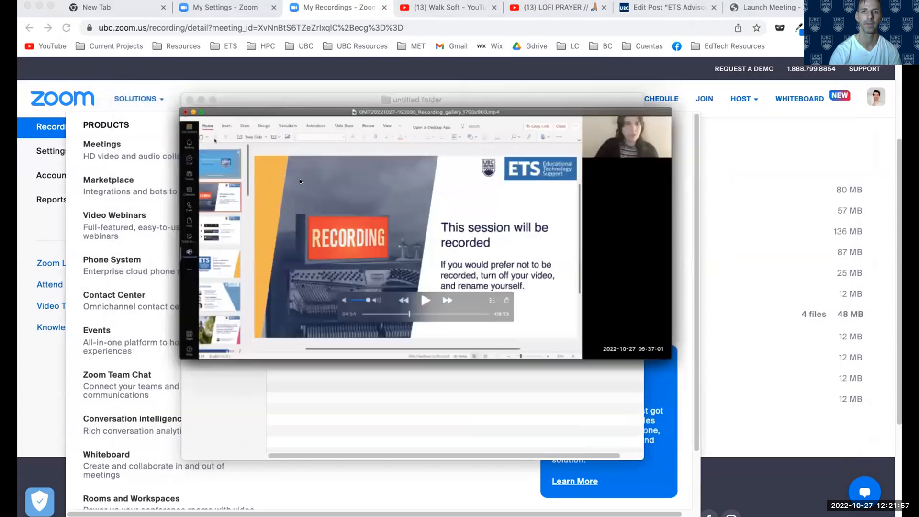
pyautogui.doubleClick(345, 187)
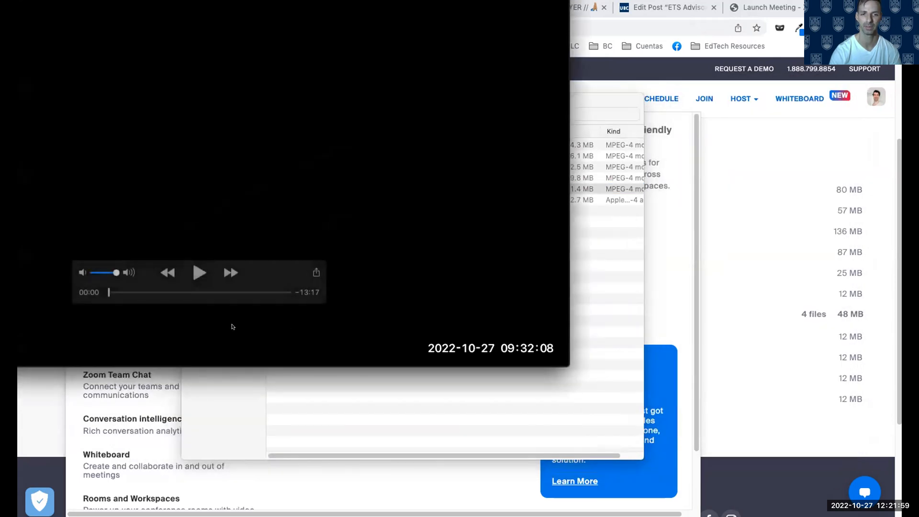
pyautogui.click(179, 292)
pyautogui.click(197, 292)
pyautogui.click(203, 272)
pyautogui.click(199, 273)
pyautogui.click(213, 291)
pyautogui.click(200, 273)
pyautogui.click(220, 291)
pyautogui.click(199, 273)
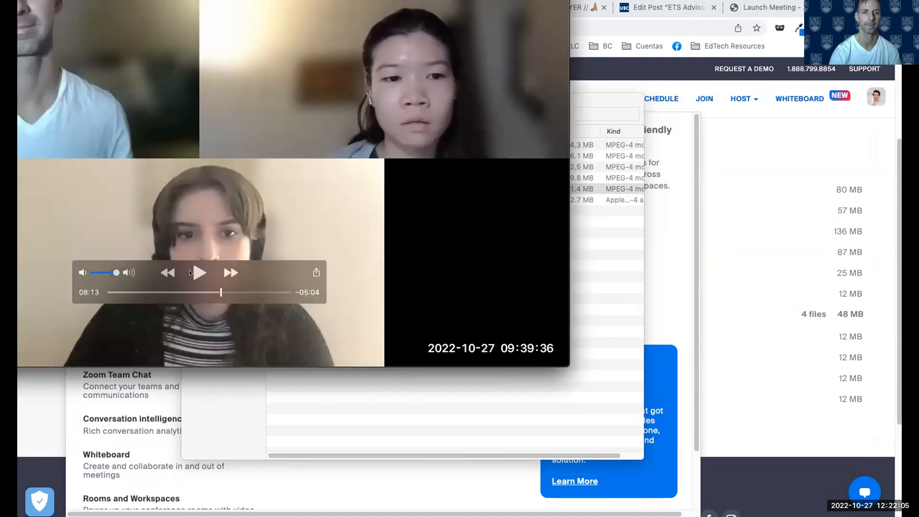
pyautogui.moveTo(439, 62); pyautogui.dragTo(423, 70)
pyautogui.moveTo(316, 70); pyautogui.dragTo(745, 129)
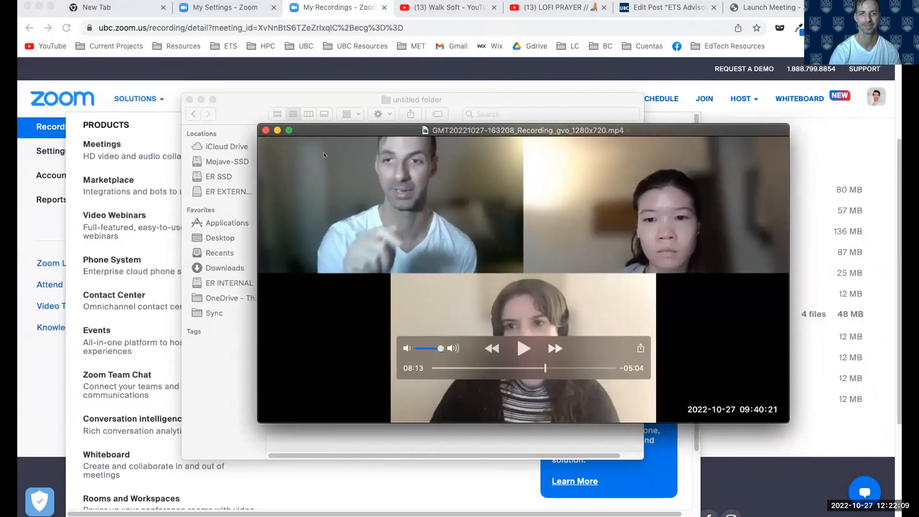
pyautogui.click(264, 130)
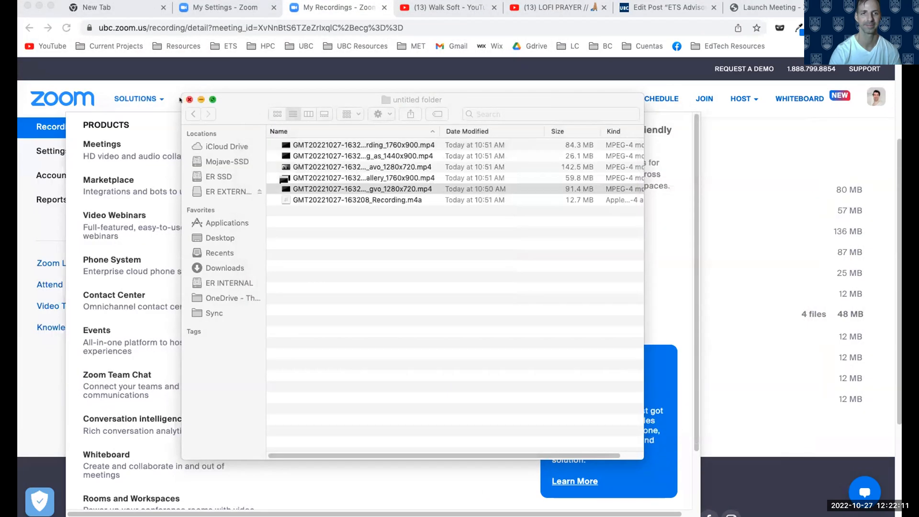
# Close the folder of downloaded recordings and return to the beginning of the Inbox Hygiene recording page.
pyautogui.click(189, 98)
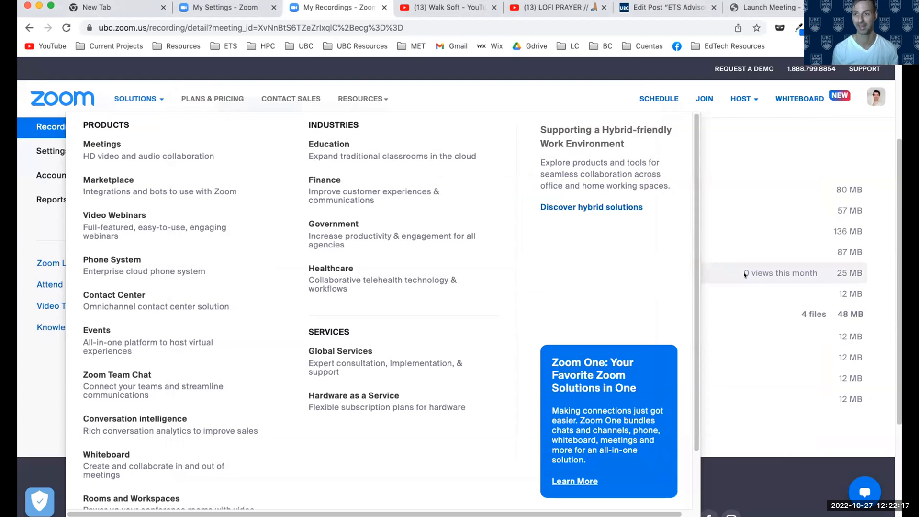
pyautogui.click(776, 247)
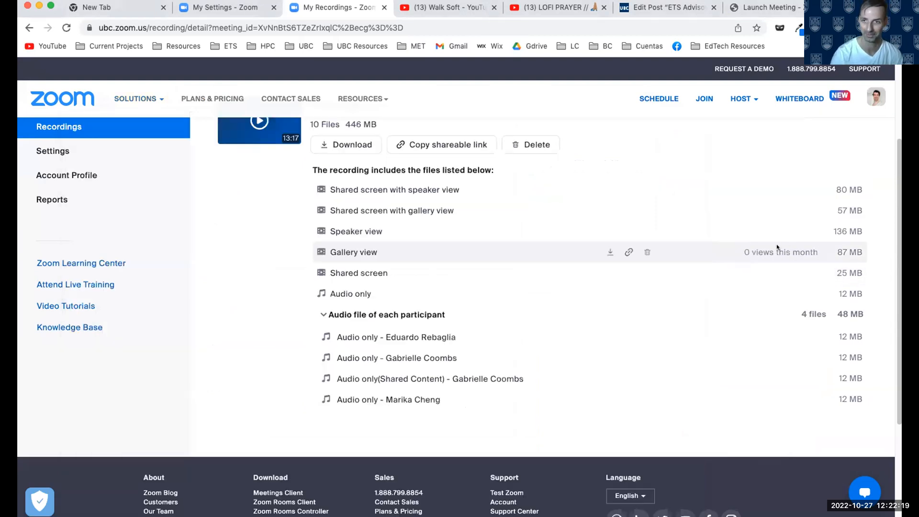
pyautogui.scroll(5, 364, 220)
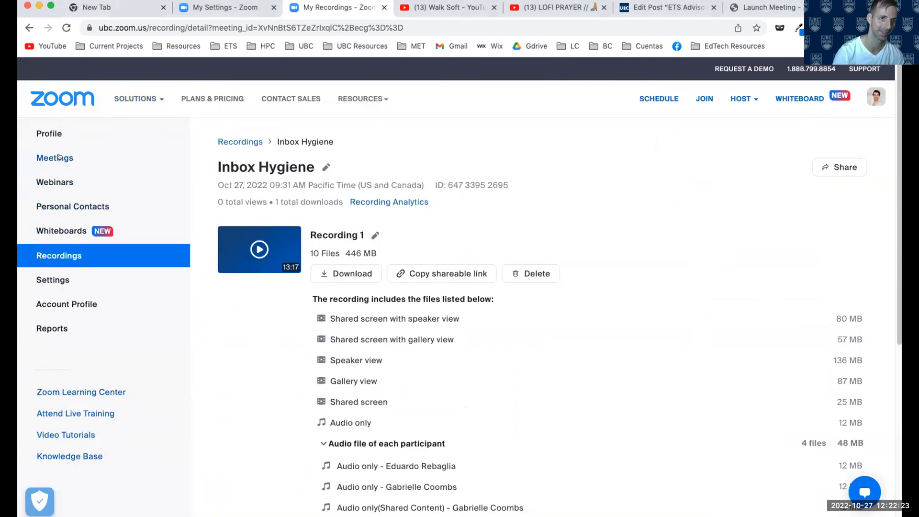
# Open the Recording settings and review the local recording, cloud recording and recording notification options.
pyautogui.click(57, 279)
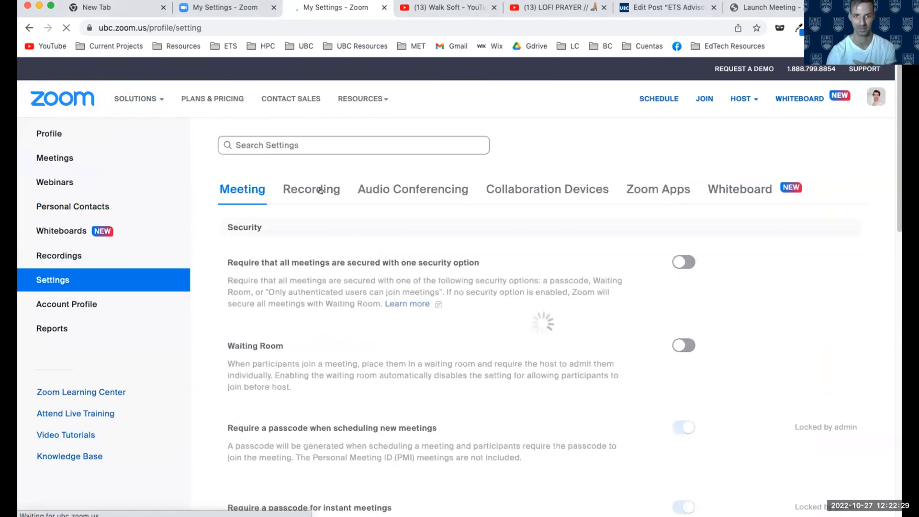
pyautogui.click(320, 190)
pyautogui.scroll(-3, 357, 383)
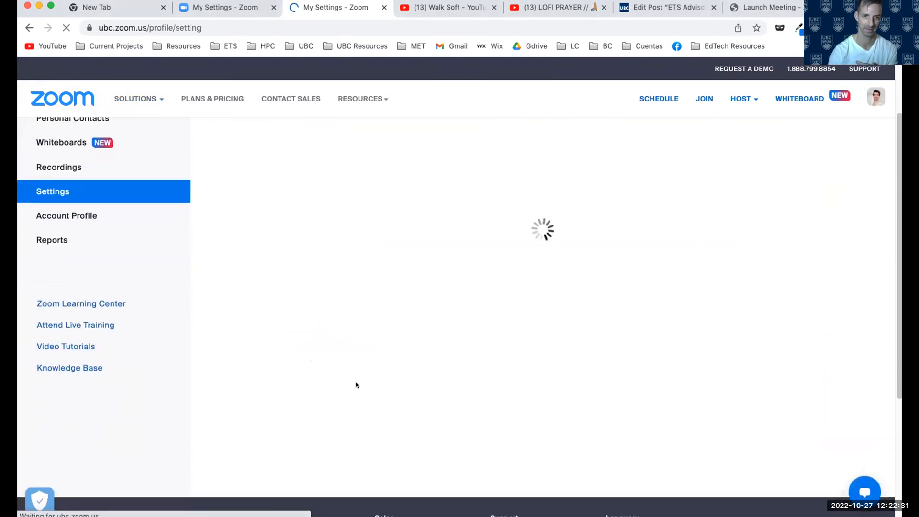
pyautogui.scroll(-4, 356, 385)
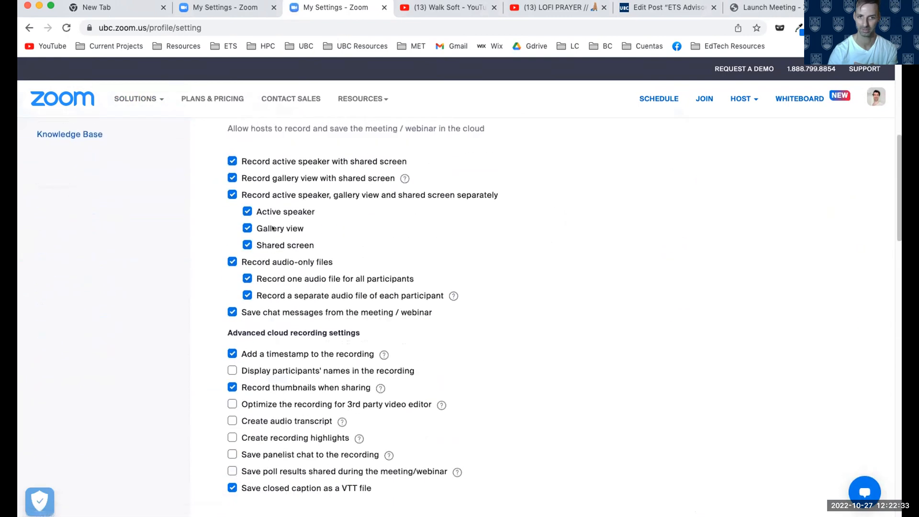
pyautogui.scroll(-15, 450, 364)
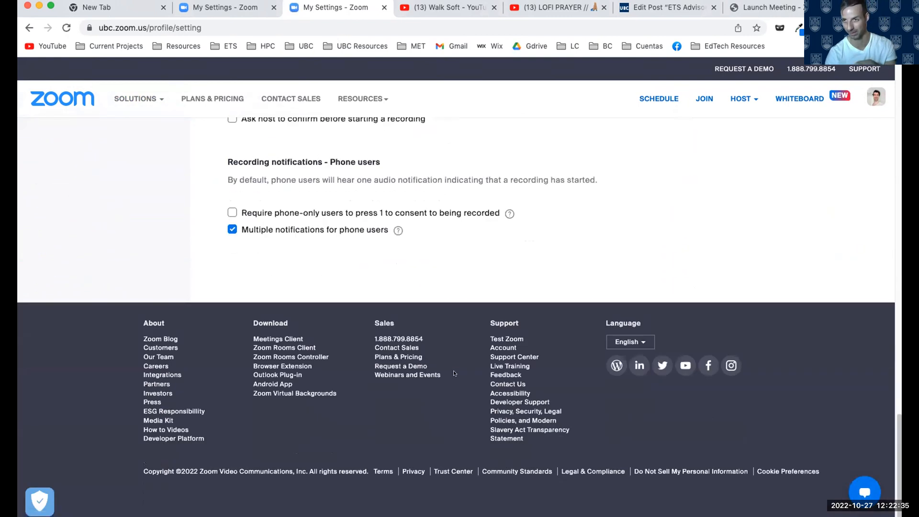
pyautogui.scroll(20, 464, 378)
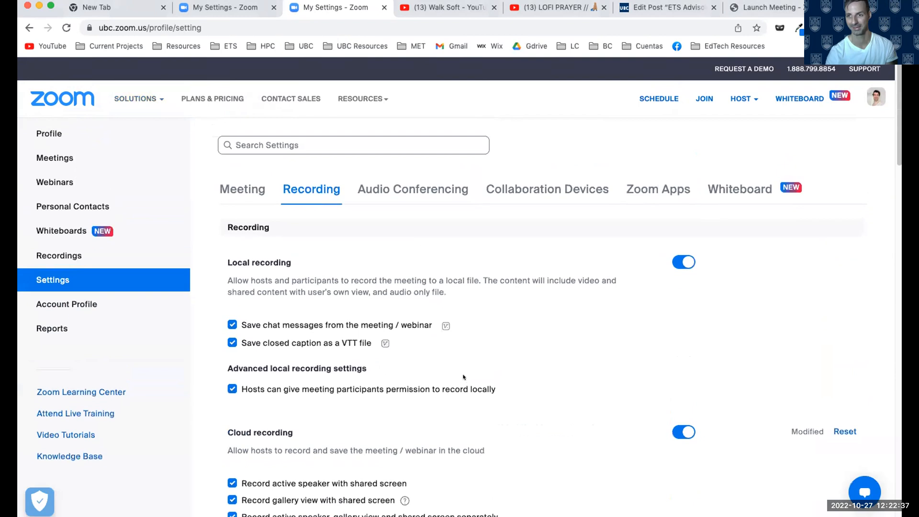
pyautogui.scroll(-10, 435, 393)
pyautogui.scroll(10, 437, 394)
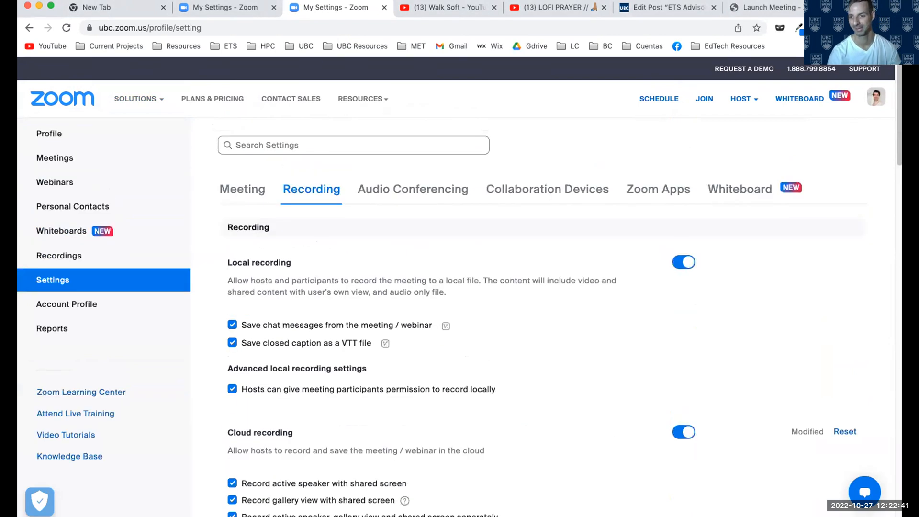
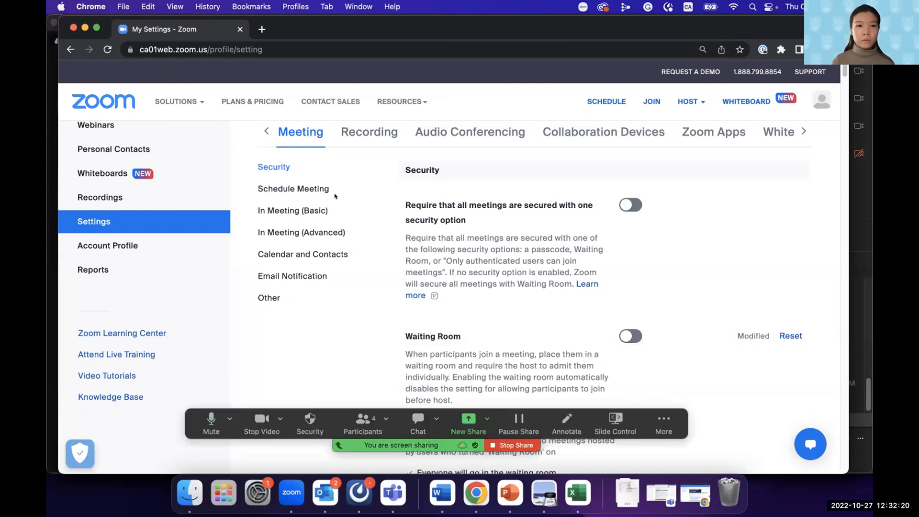
# Go to the In Meeting (Basic) settings and examine the options around the start of In Meeting (Advanced), including Breakout room.
pyautogui.scroll(-3, 315, 198)
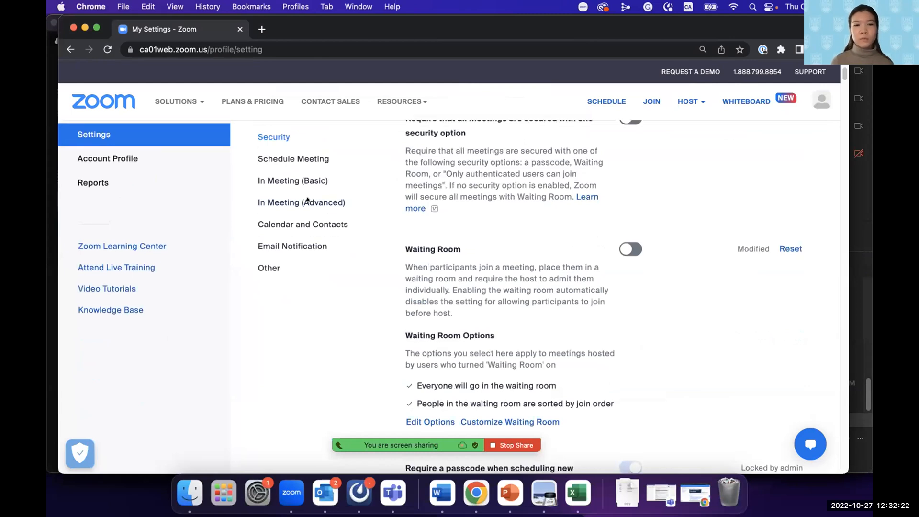
pyautogui.click(278, 187)
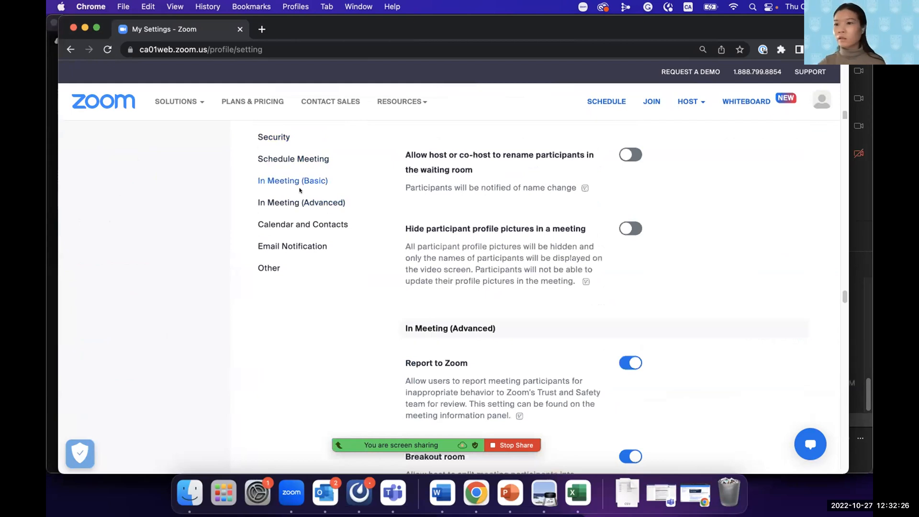
pyautogui.scroll(4, 300, 189)
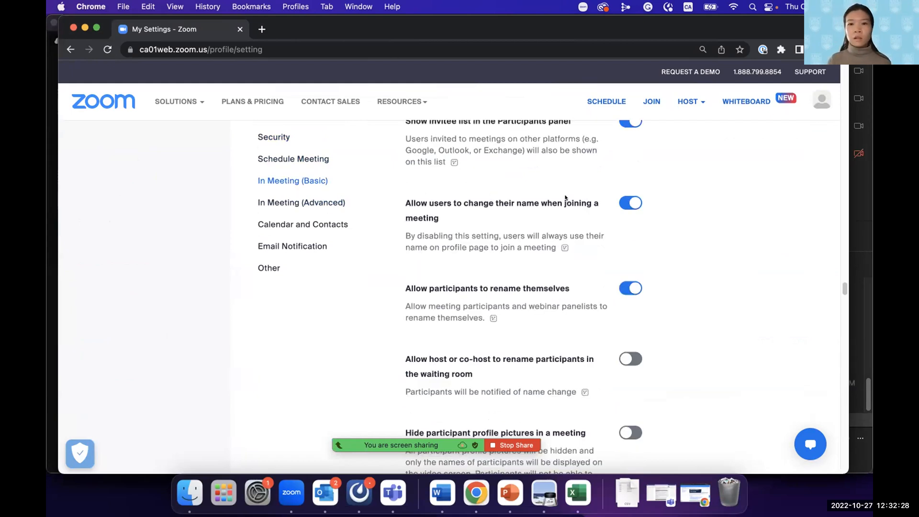
pyautogui.scroll(-8, 565, 198)
pyautogui.scroll(3, 594, 100)
# Start scheduling a new meeting and expand the additional meeting options below the audio settings.
pyautogui.click(601, 101)
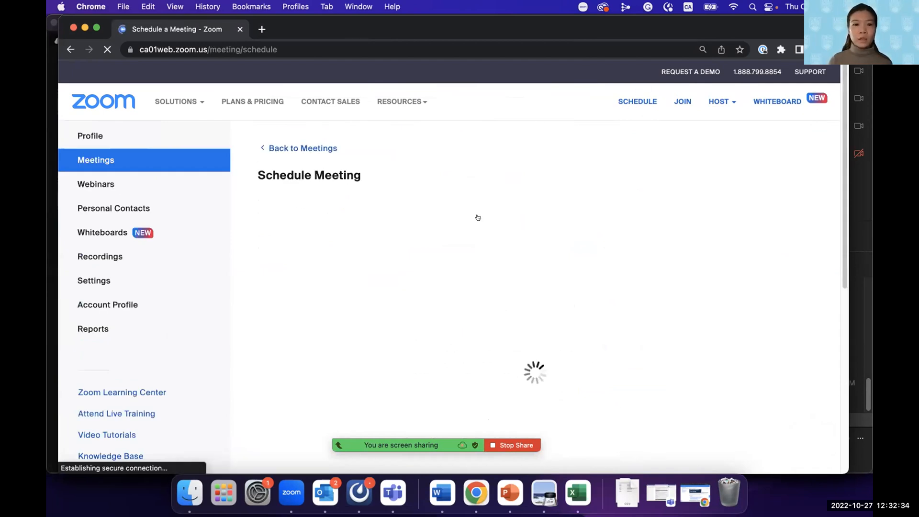
pyautogui.scroll(-5, 502, 215)
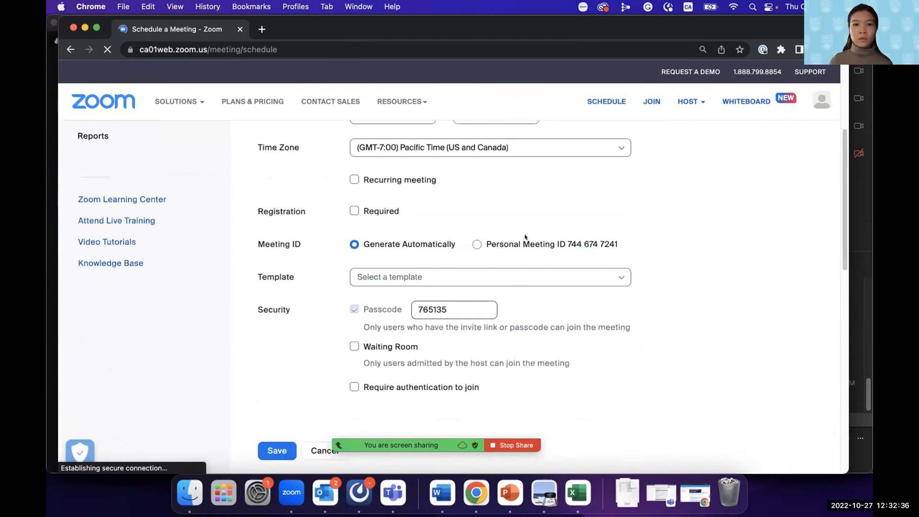
pyautogui.scroll(-5, 525, 237)
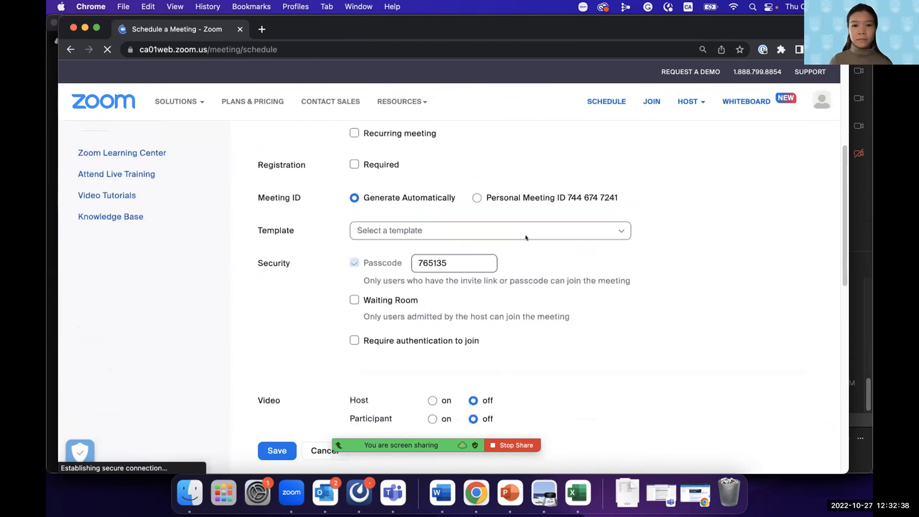
pyautogui.scroll(-2, 289, 344)
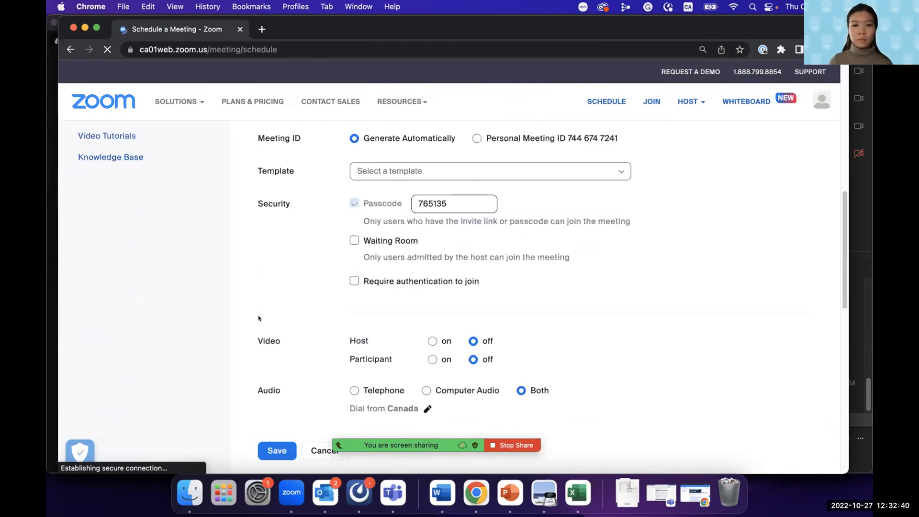
pyautogui.scroll(-3, 287, 320)
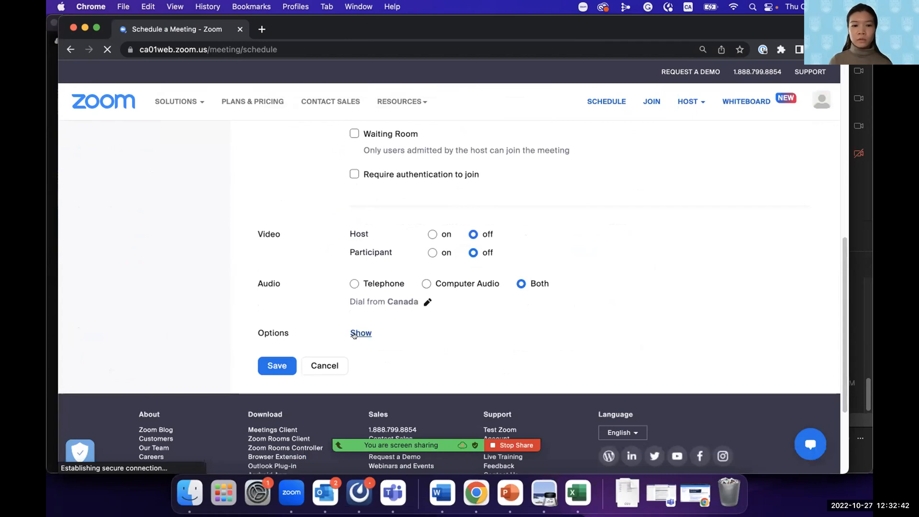
pyautogui.click(354, 333)
pyautogui.scroll(-2, 391, 336)
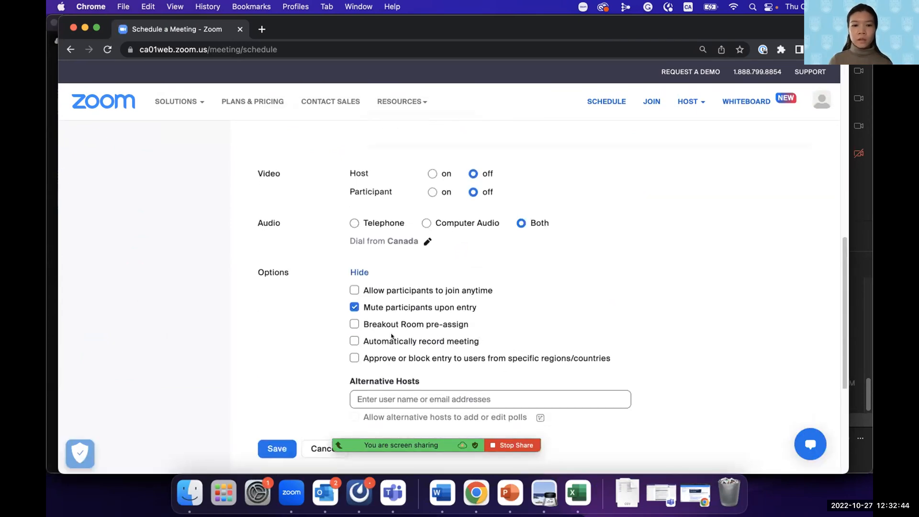
# Enable Breakout Room pre-assign for the meeting and add three breakout rooms in the room assignment.
pyautogui.click(354, 323)
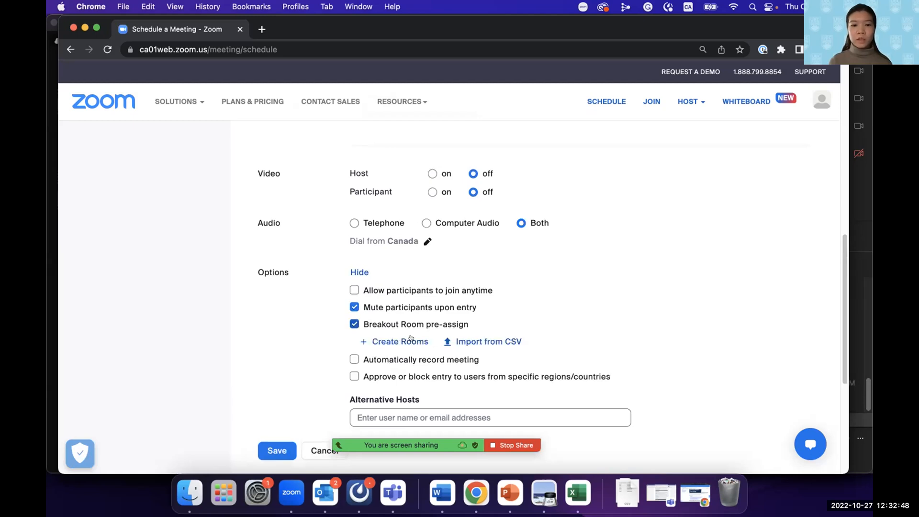
pyautogui.click(407, 341)
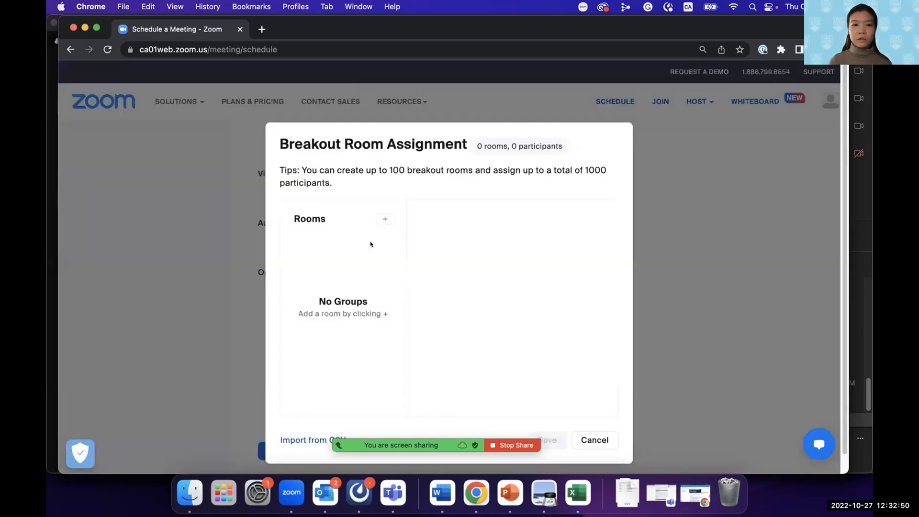
pyautogui.click(383, 219)
pyautogui.click(384, 219)
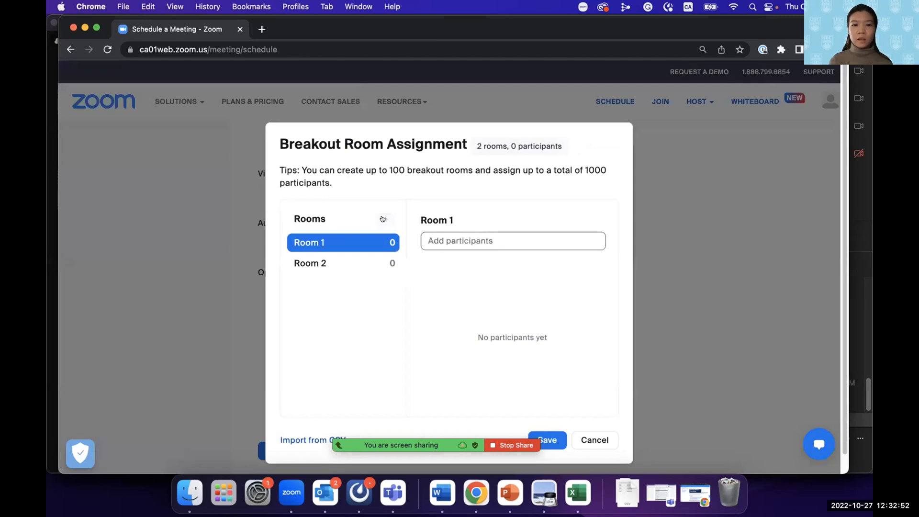
pyautogui.click(383, 219)
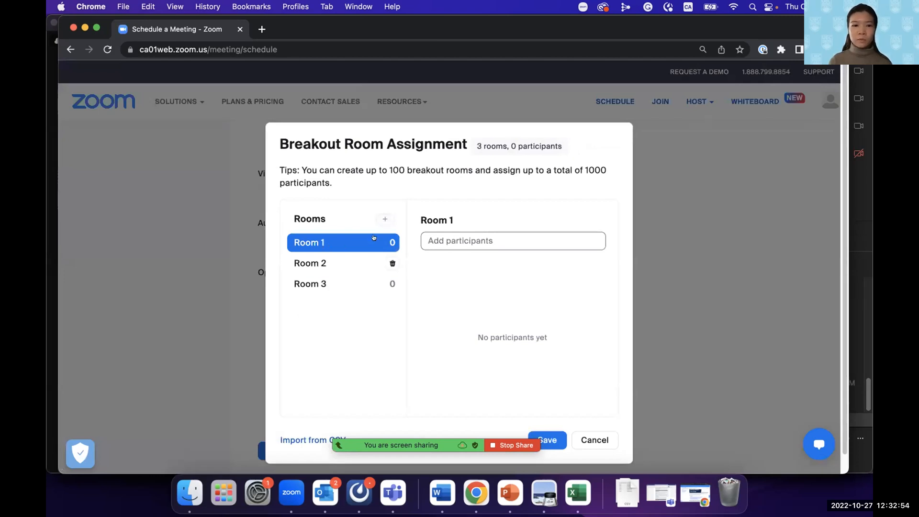
# Activate the participant entry field for Room 1, view the CSV import for rooms and participants, and cancel the assignment.
pyautogui.click(455, 216)
pyautogui.click(455, 233)
pyautogui.click(461, 237)
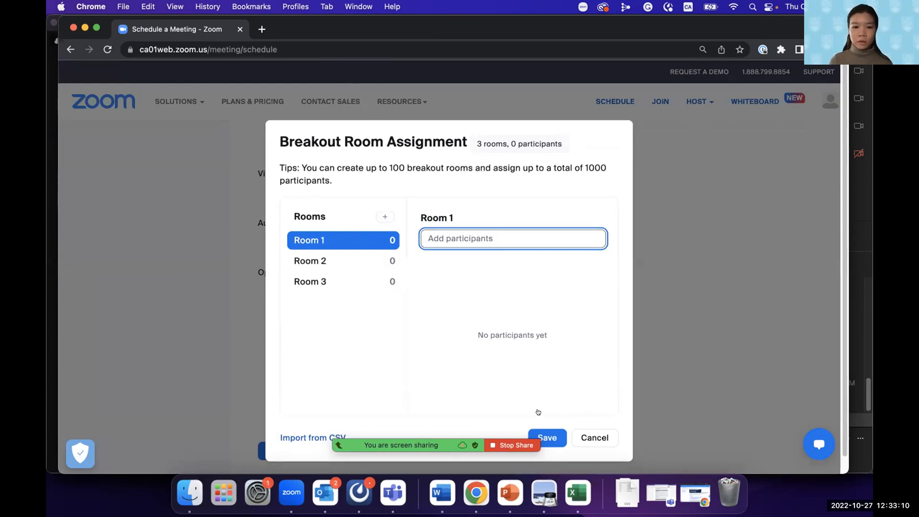
pyautogui.click(330, 420)
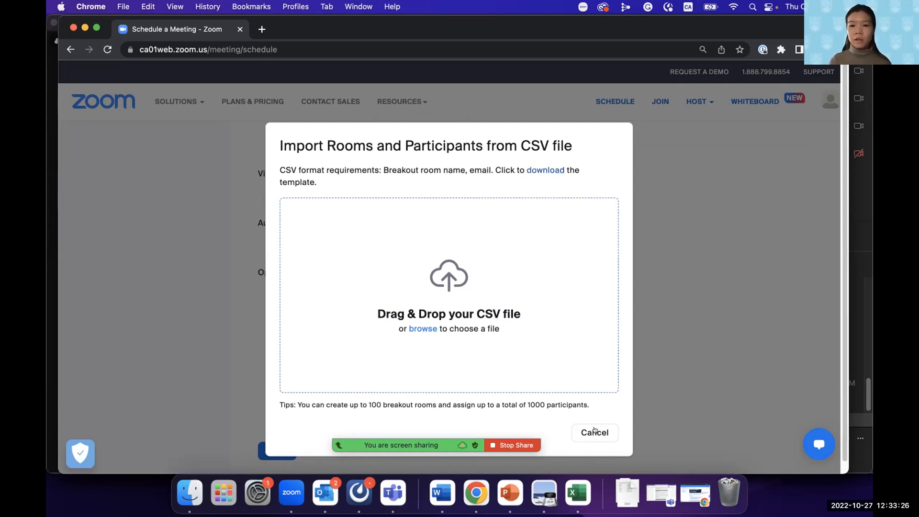
pyautogui.press('Escape')
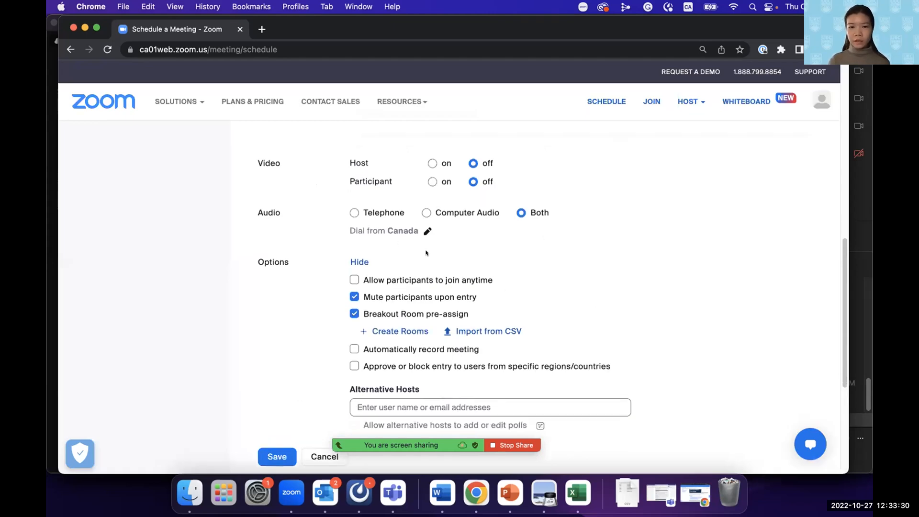
# Leave the meeting scheduling form without saving and open the Meeting settings.
pyautogui.scroll(5, 510, 346)
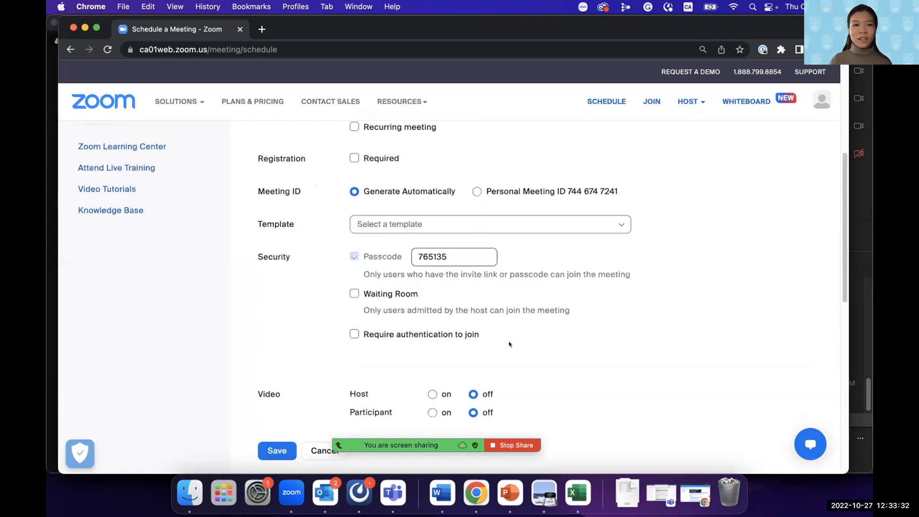
pyautogui.scroll(5, 510, 344)
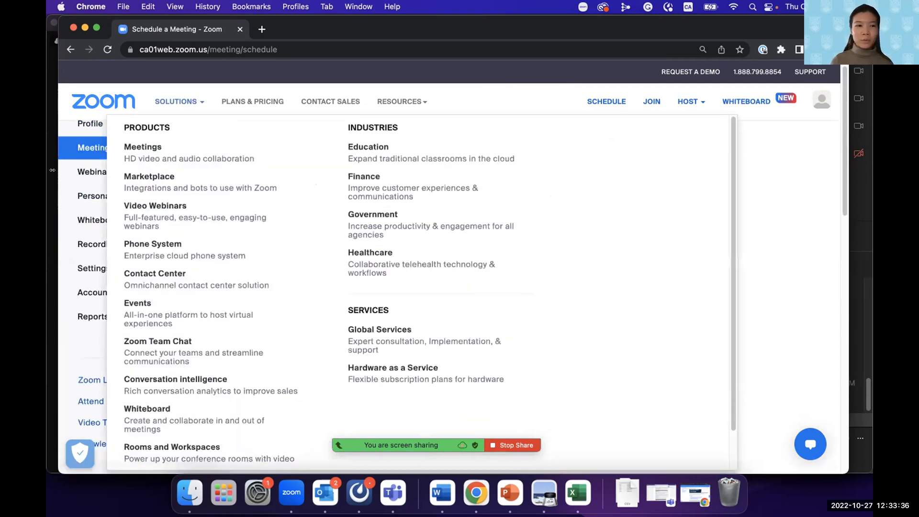
pyautogui.click(103, 268)
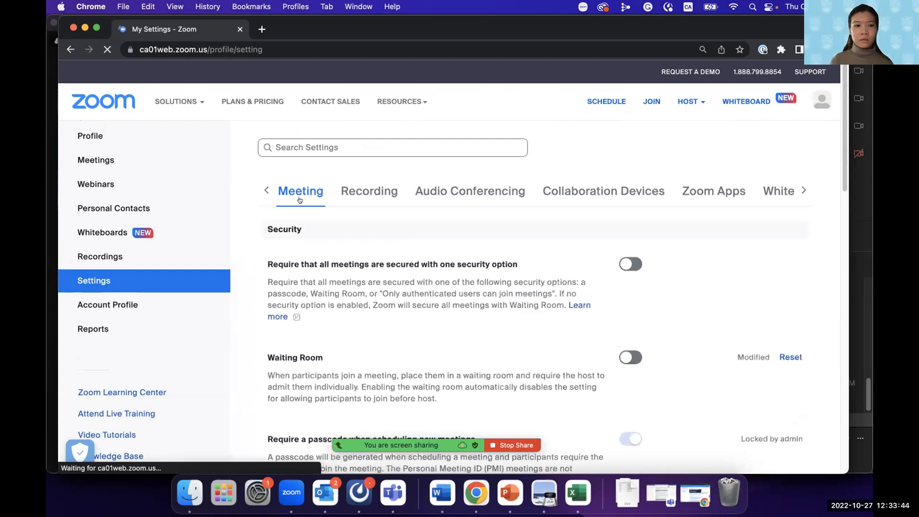
# Examine the Breakout room options in the In Meeting (Advanced) settings and the neighbouring In Meeting (Basic) settings.
pyautogui.scroll(-2, 299, 200)
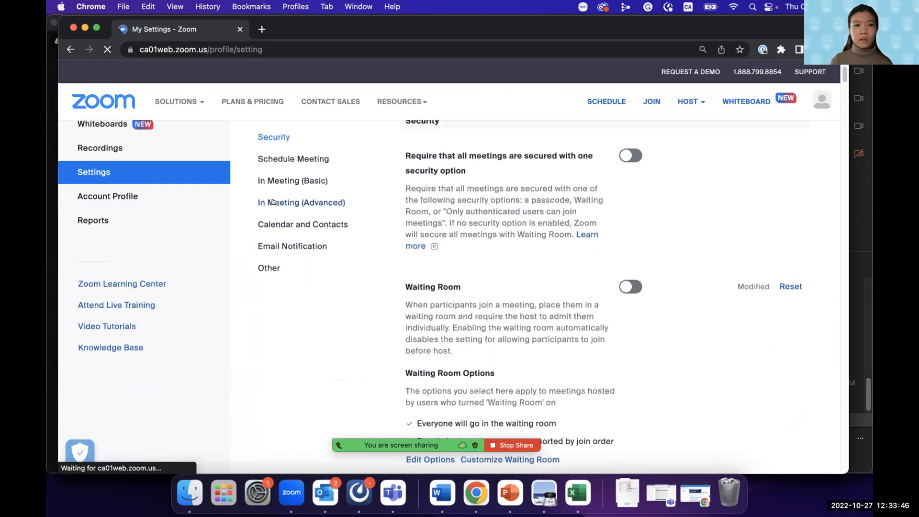
pyautogui.click(273, 202)
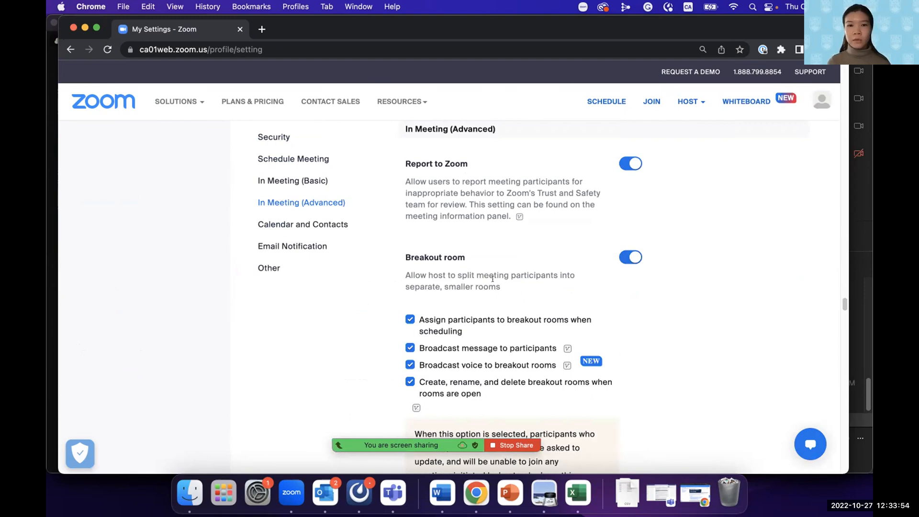
pyautogui.scroll(5, 517, 273)
pyautogui.scroll(4, 517, 273)
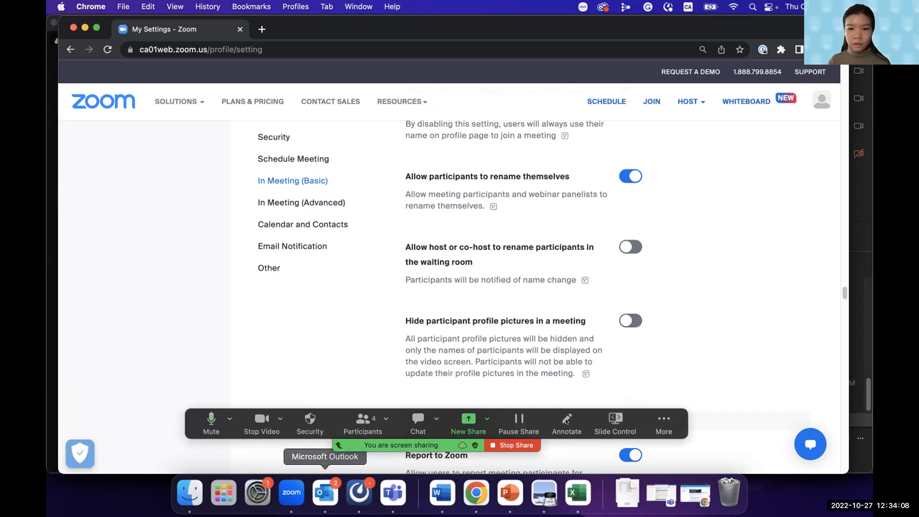
# Switch to the running Zoom meeting and create one breakout room that lets participants choose their room.
pyautogui.click(292, 492)
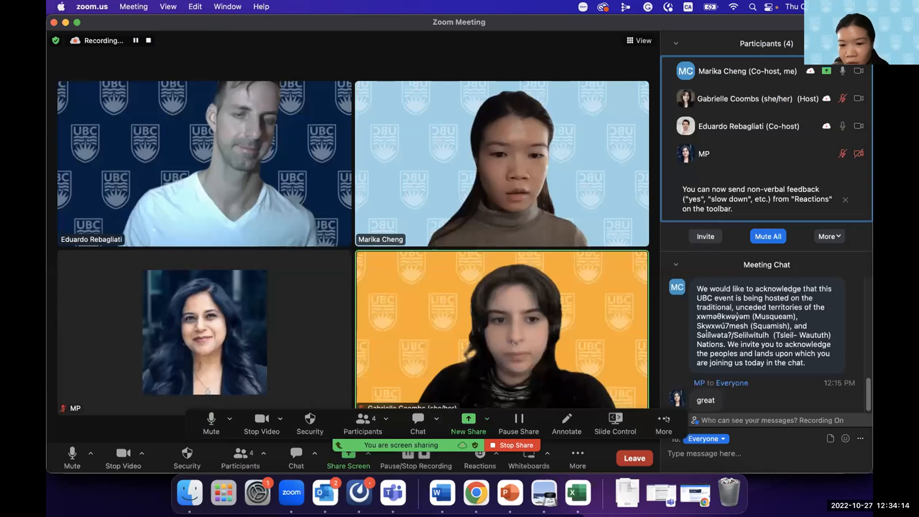
pyautogui.click(666, 419)
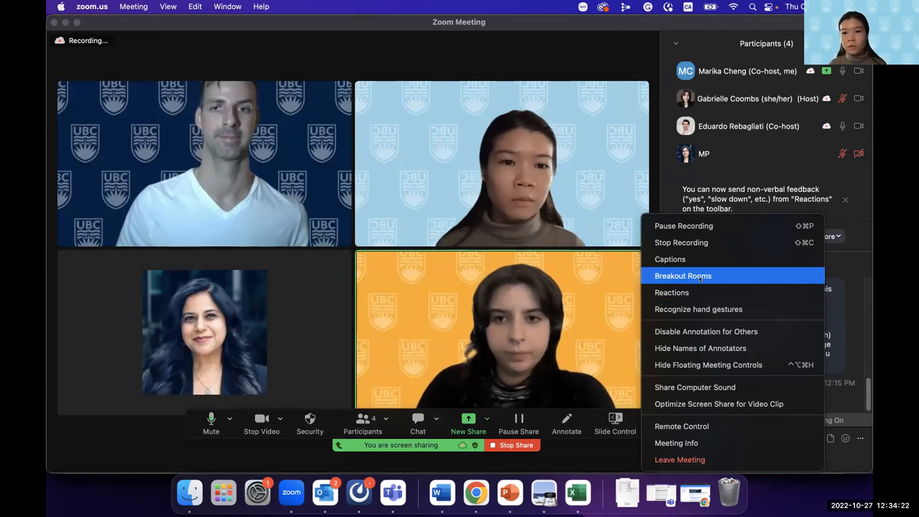
pyautogui.click(683, 276)
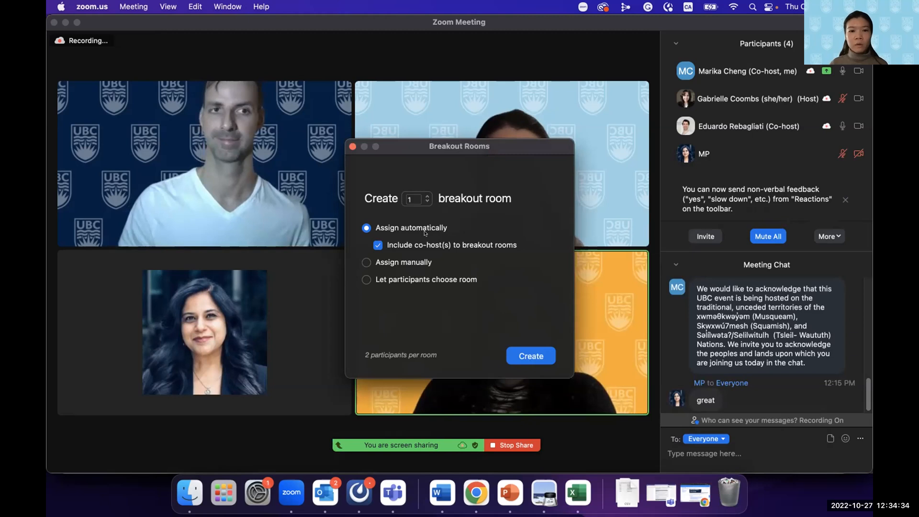
pyautogui.click(416, 263)
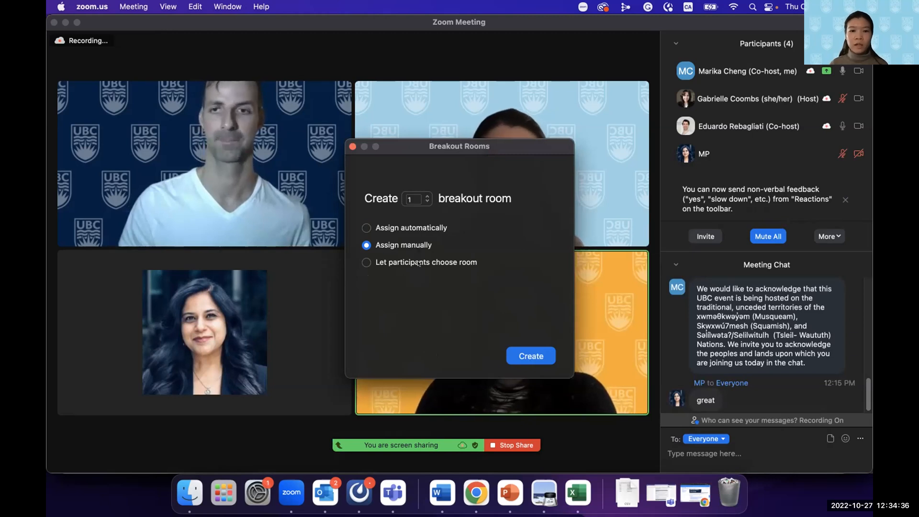
pyautogui.click(443, 263)
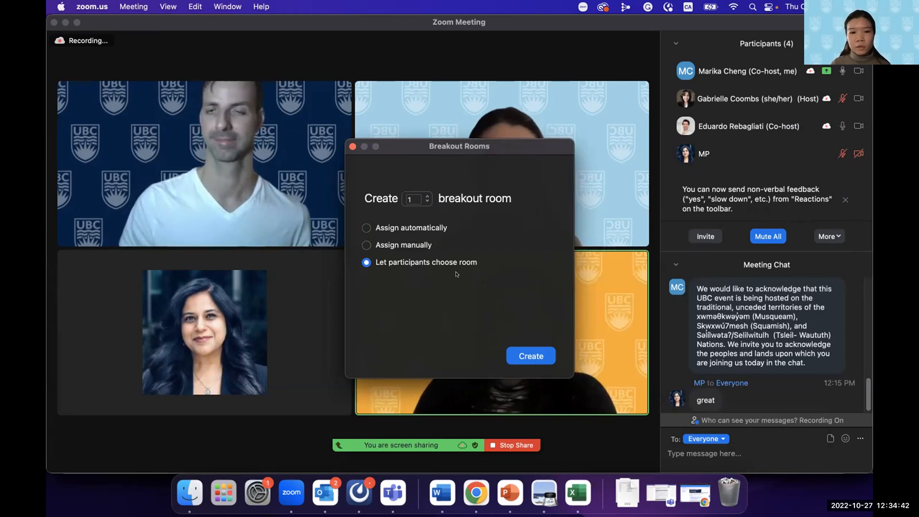
pyautogui.click(520, 354)
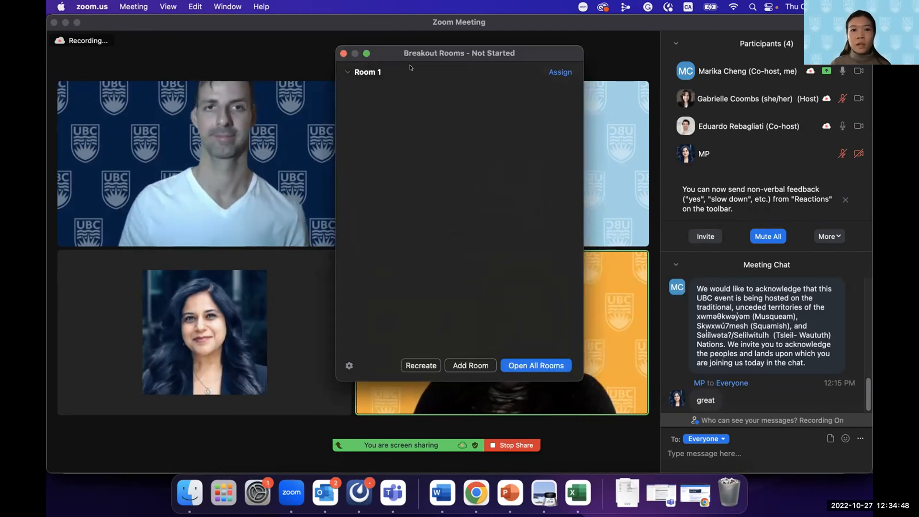
# Reposition the Breakout Rooms window and view Room 1's assignable participants and the breakout room options.
pyautogui.moveTo(418, 55); pyautogui.dragTo(410, 68)
pyautogui.moveTo(406, 88)
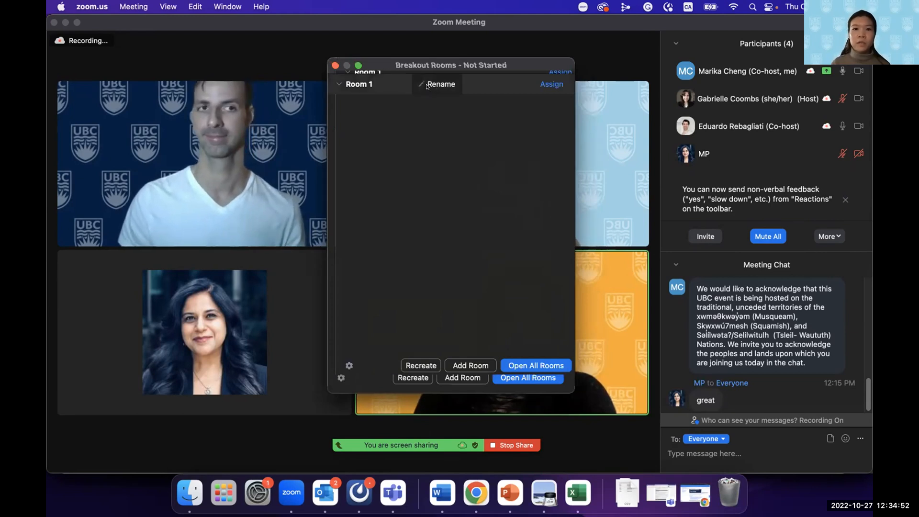
pyautogui.click(551, 85)
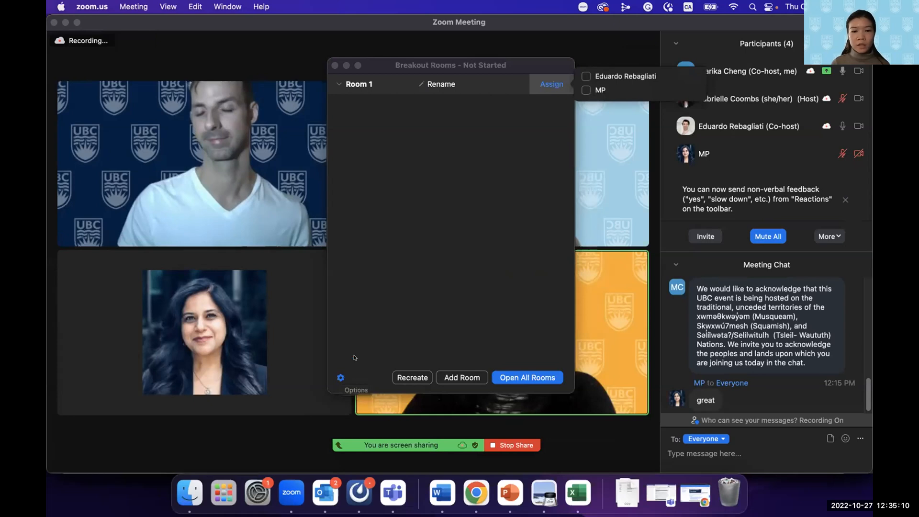
pyautogui.click(340, 378)
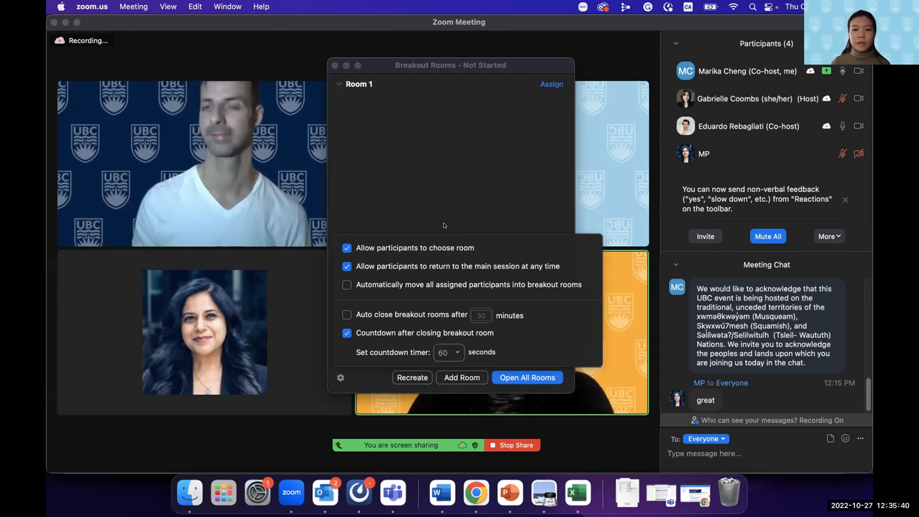
pyautogui.click(519, 187)
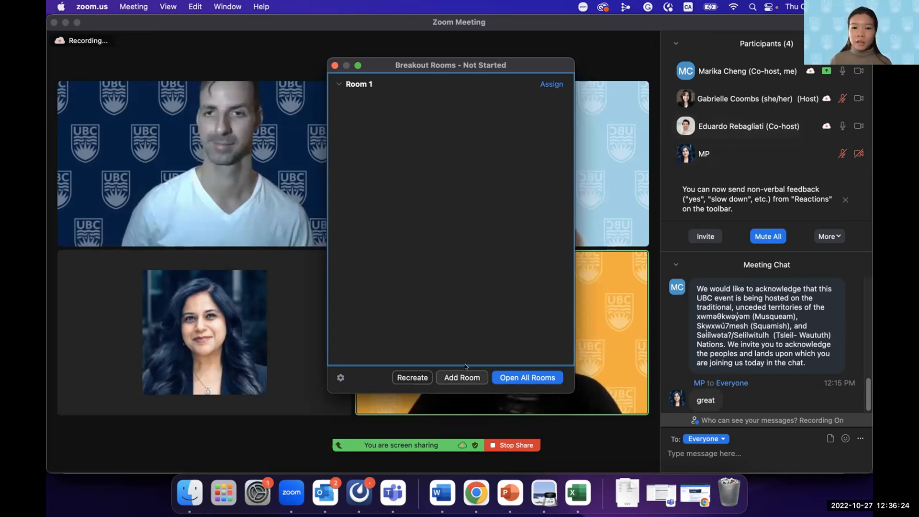
# Open all breakout rooms and display the broadcast choices for the running session.
pyautogui.moveTo(406, 87)
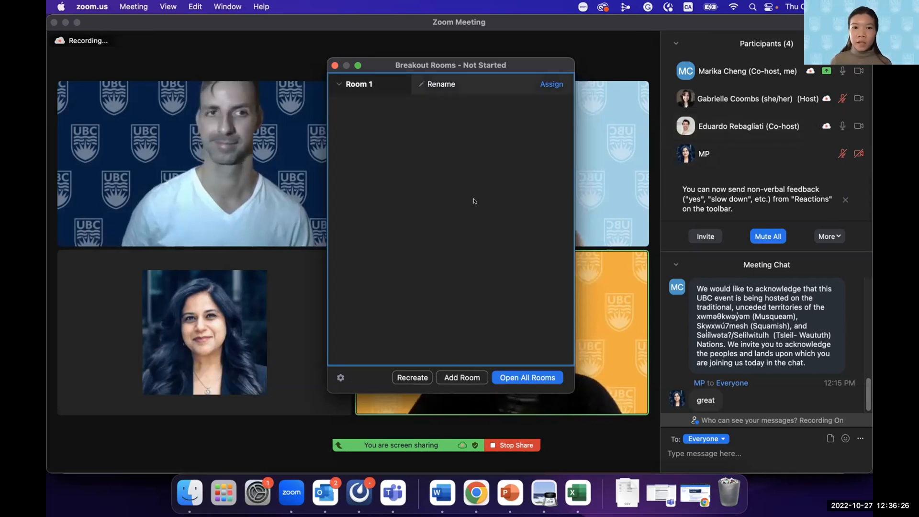
pyautogui.click(535, 377)
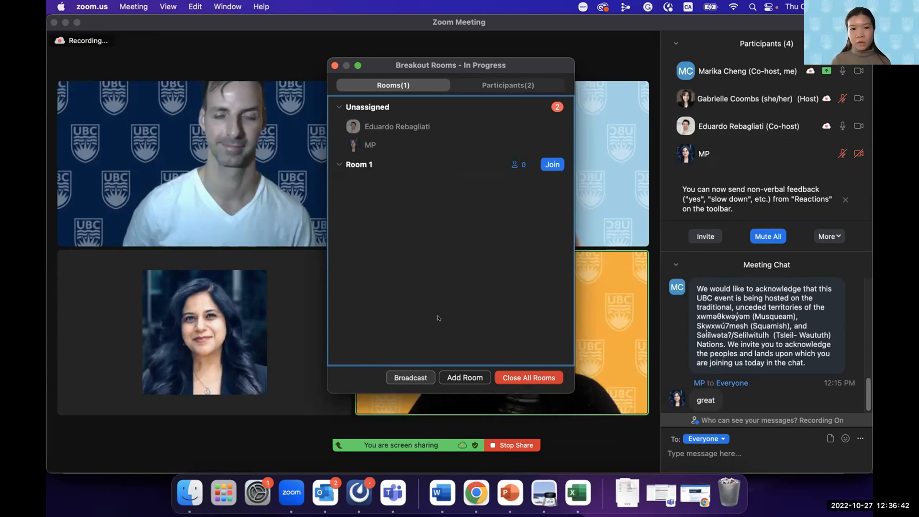
pyautogui.click(429, 378)
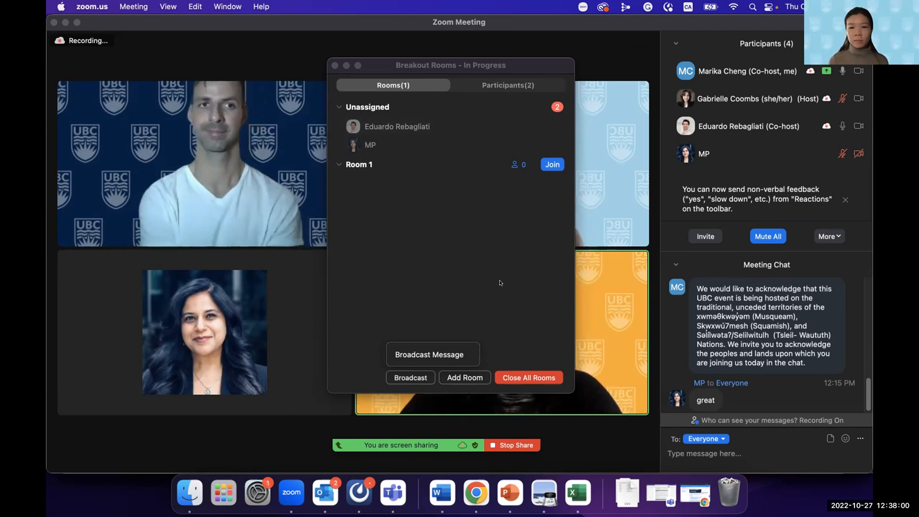
# Close all breakout rooms and confirm returning the participants to the main session.
pyautogui.click(520, 375)
pyautogui.click(521, 375)
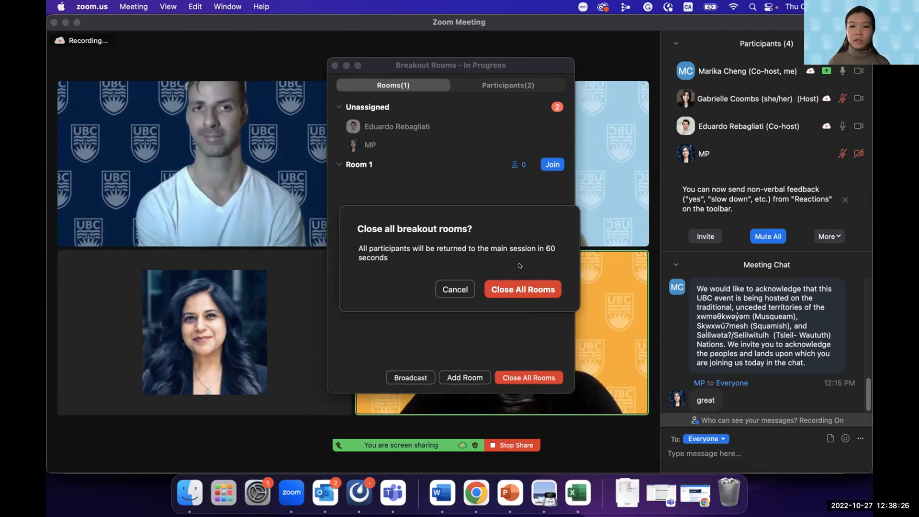
pyautogui.click(494, 287)
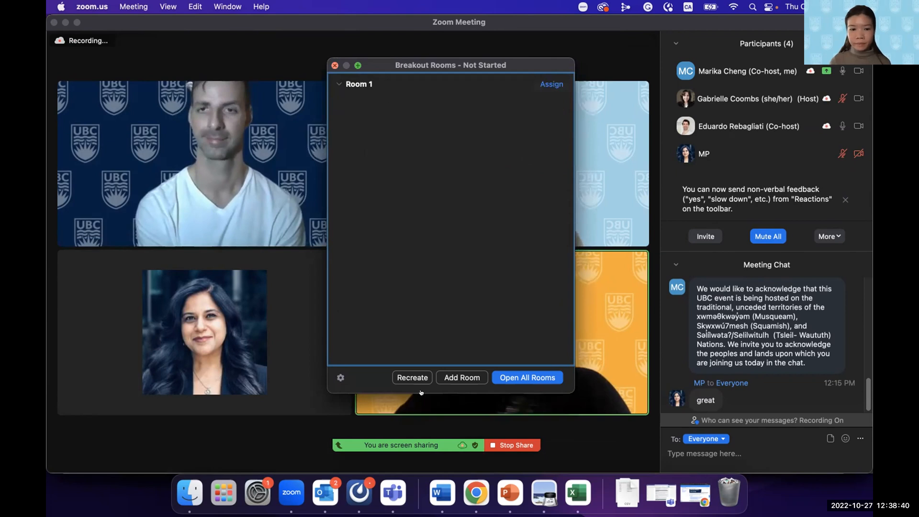
# Return to the presentation slideshow and advance to the slide about the new Zoom Whiteboard.
pyautogui.click(463, 422)
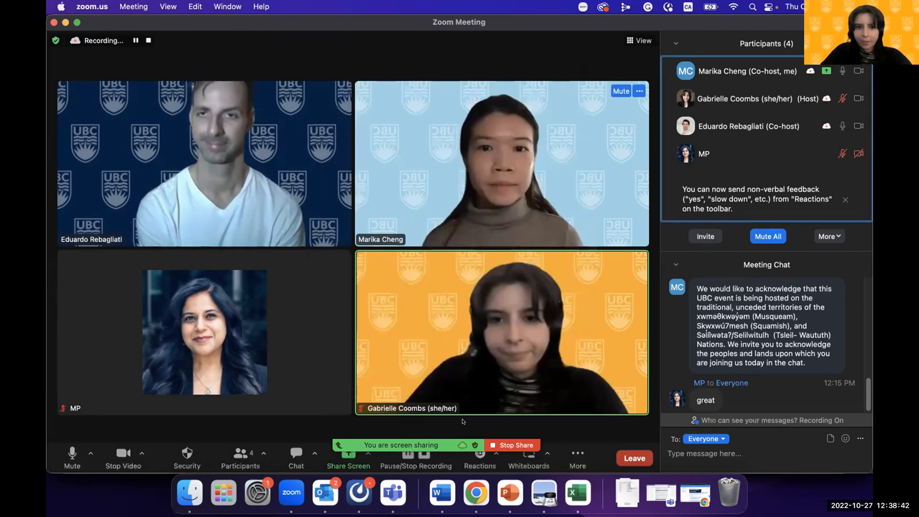
pyautogui.moveTo(467, 442)
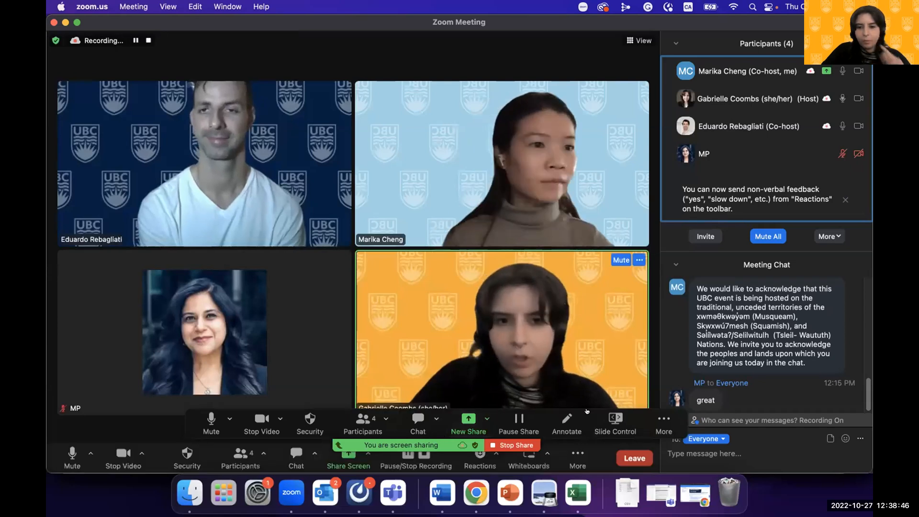
pyautogui.hotkey('ctrl', 'Right')
pyautogui.press('Right')
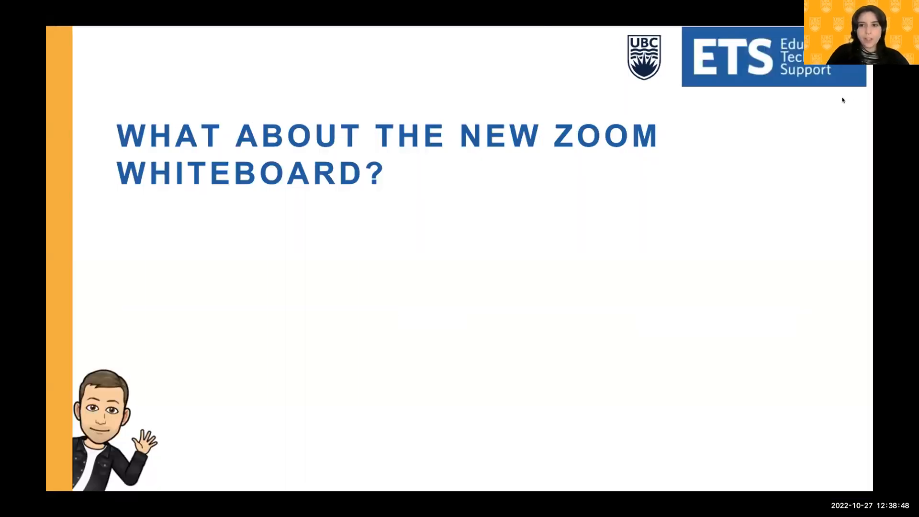
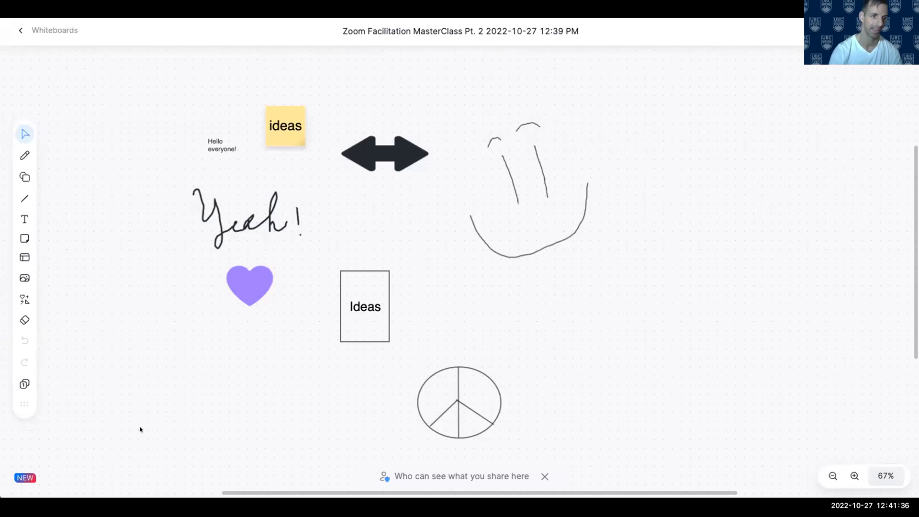
# Insert the image set up.jpg from the Desktop into the whiteboard, move it beside the smiley face and enlarge it.
pyautogui.click(20, 276)
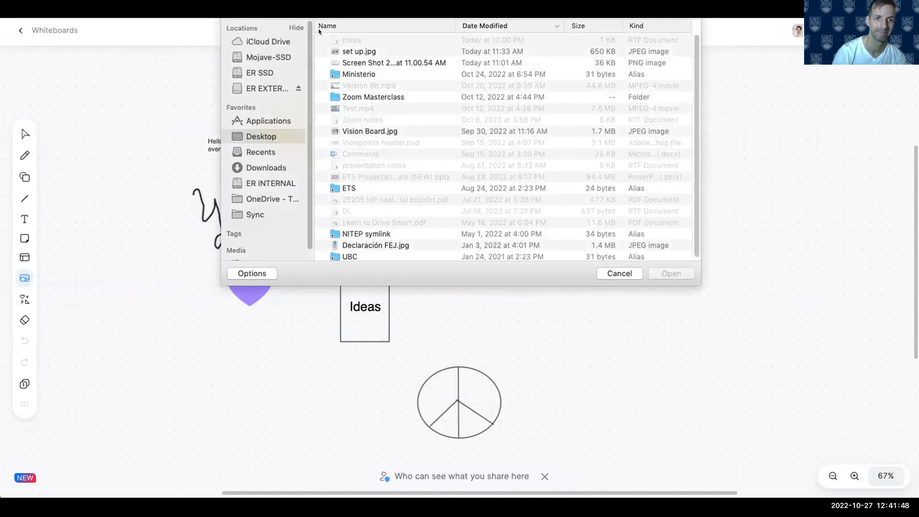
pyautogui.click(352, 51)
pyautogui.click(389, 52)
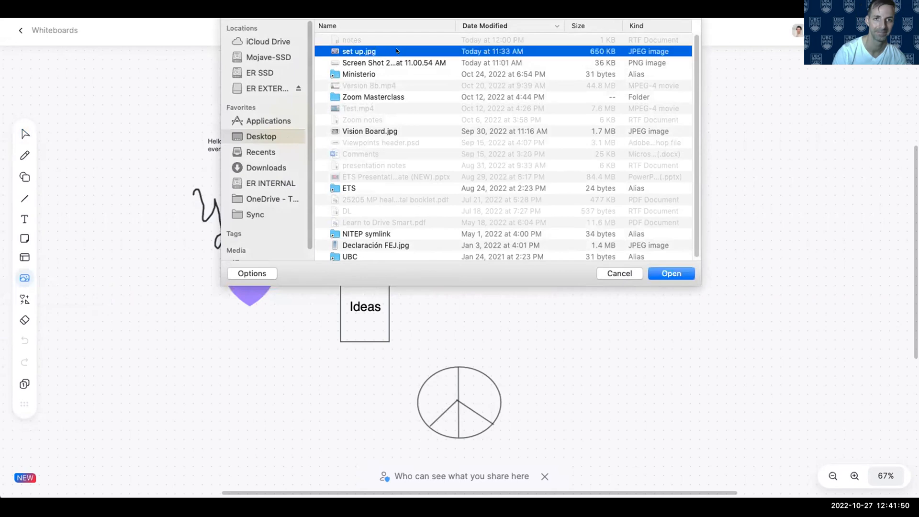
pyautogui.click(669, 273)
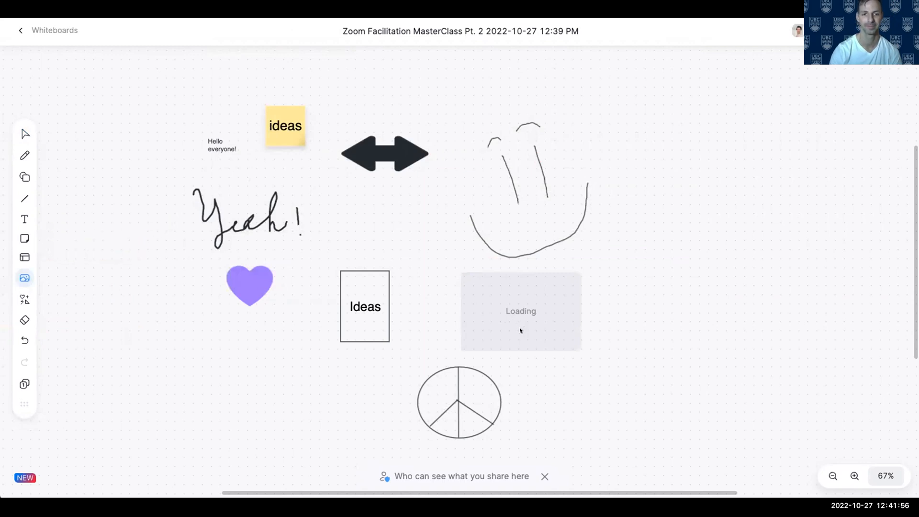
pyautogui.moveTo(542, 306)
pyautogui.mouseDown()
pyautogui.moveTo(651, 237)
pyautogui.moveTo(804, 198)
pyautogui.mouseUp()
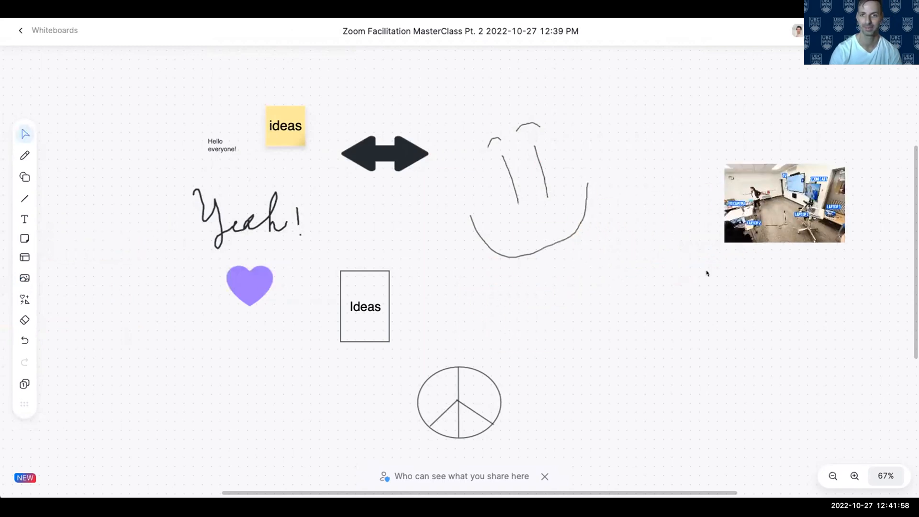
pyautogui.moveTo(721, 244); pyautogui.dragTo(490, 395)
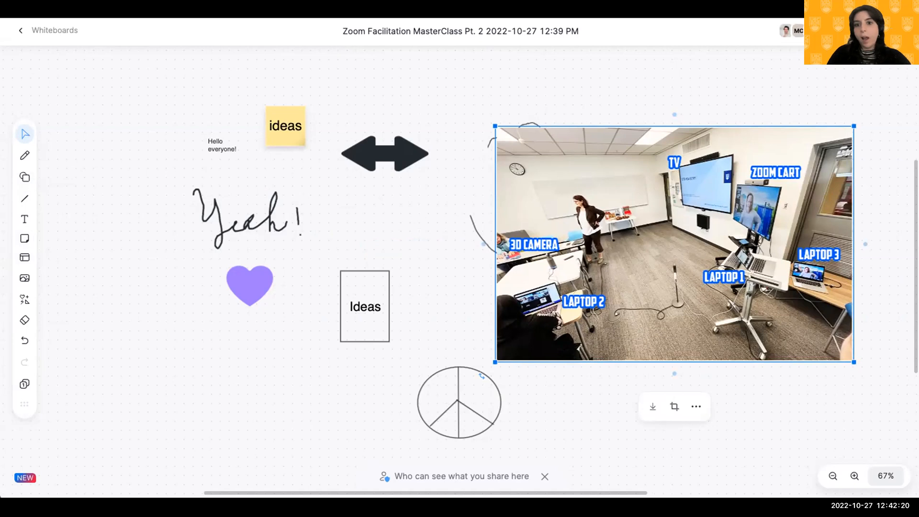
# View the whiteboard's additional board options and its Share Whiteboard settings, leaving both unchanged.
pyautogui.click(898, 31)
pyautogui.click(899, 31)
pyautogui.click(899, 31)
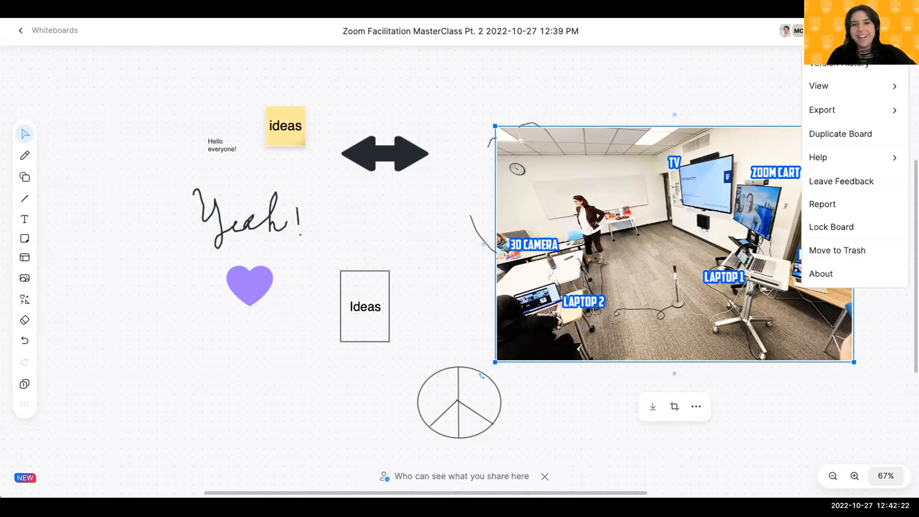
pyautogui.click(865, 31)
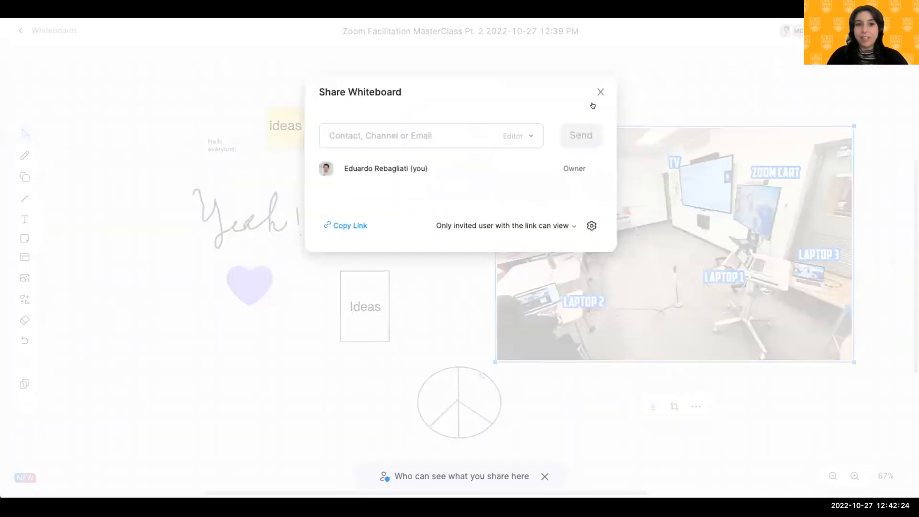
pyautogui.click(600, 92)
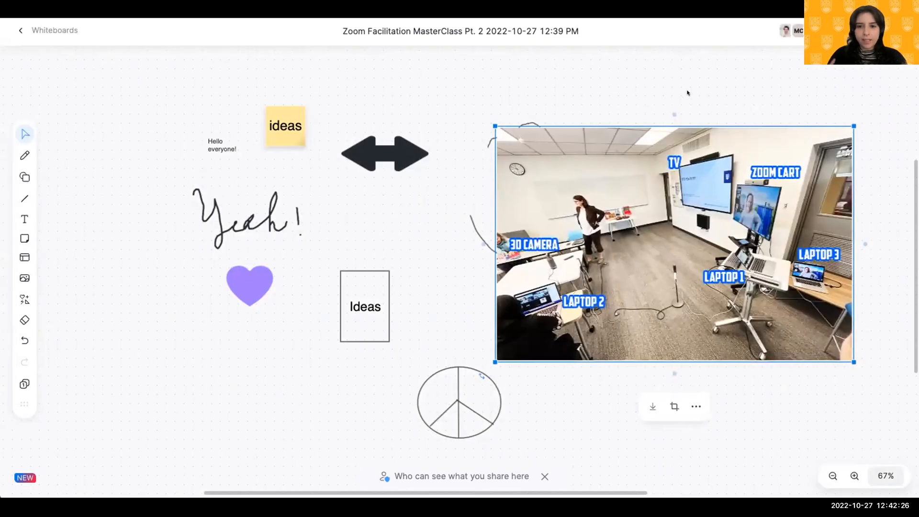
# Shrink the inserted room photo and move it clear of the smiley face drawing, leaving it deselected.
pyautogui.moveTo(669, 158); pyautogui.dragTo(681, 153)
pyautogui.moveTo(511, 349); pyautogui.dragTo(609, 293)
pyautogui.moveTo(657, 216); pyautogui.dragTo(664, 202)
pyautogui.click(636, 331)
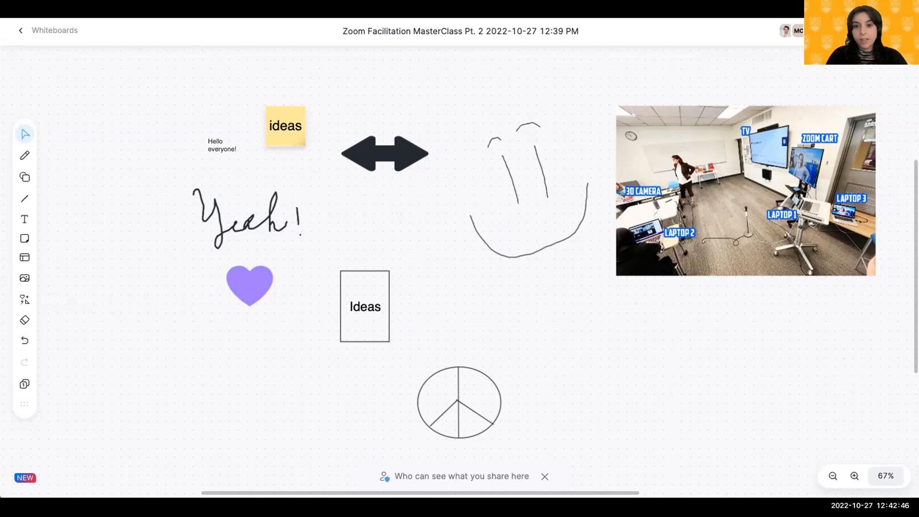
# Check the board options again and review the access roles listed for sharing the whiteboard.
pyautogui.click(900, 32)
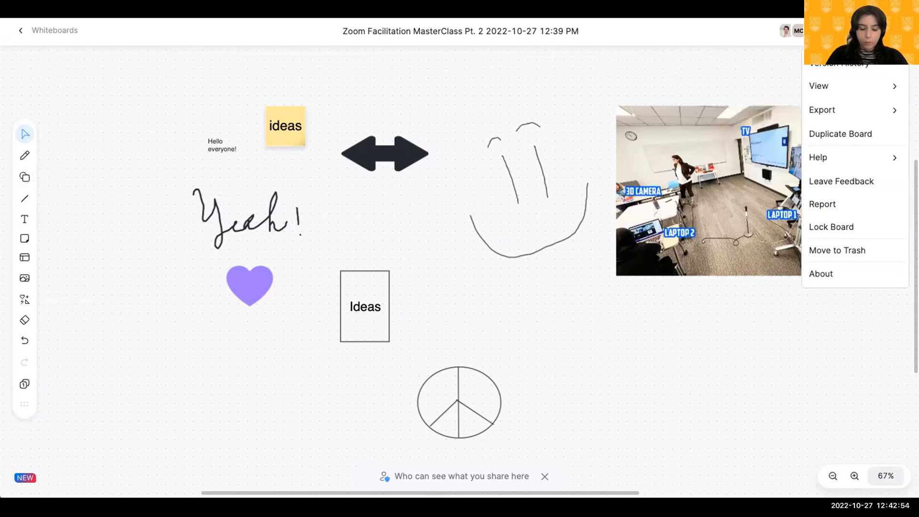
pyautogui.press('Escape')
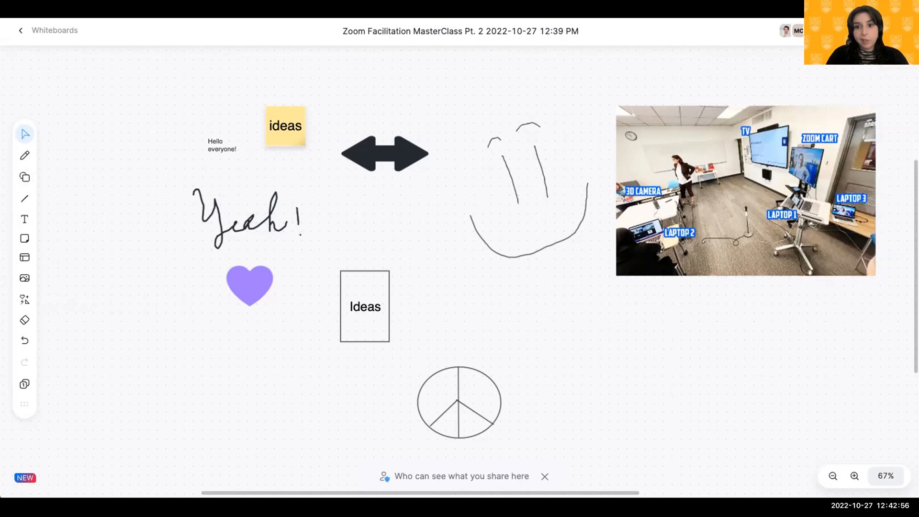
pyautogui.click(854, 30)
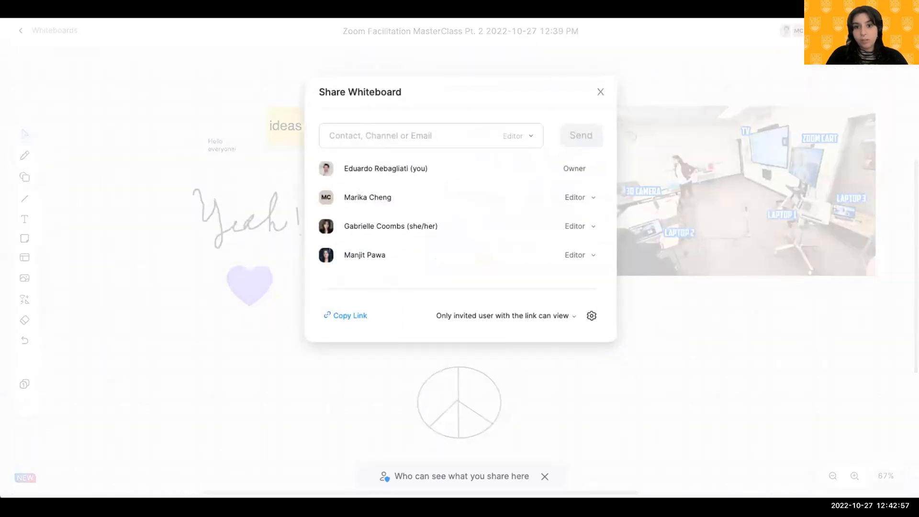
pyautogui.click(600, 91)
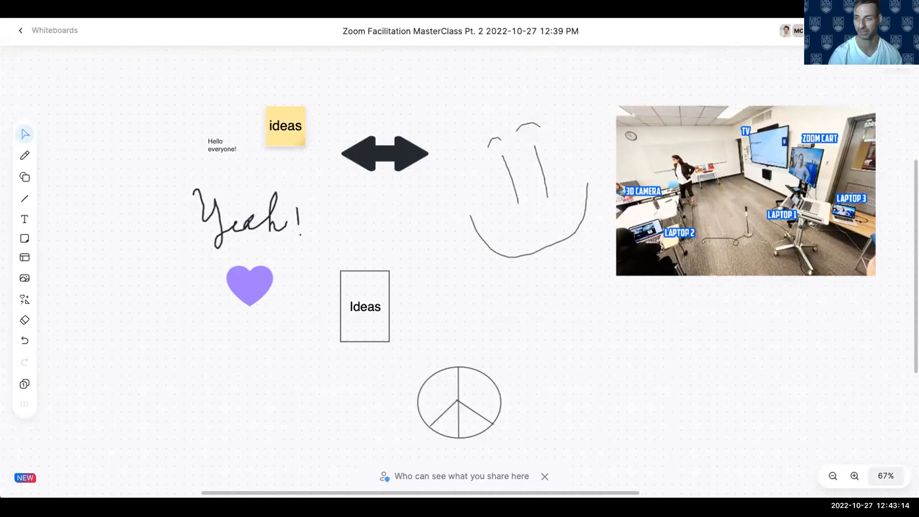
# Review the whiteboard's board options such as Export, Duplicate Board and Lock Board, then dismiss them.
pyautogui.click(899, 31)
pyautogui.moveTo(852, 111)
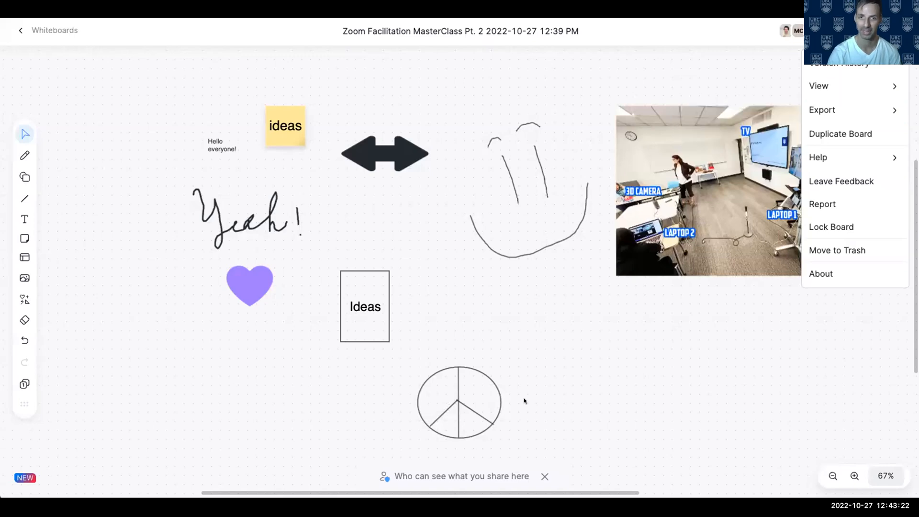
pyautogui.click(512, 295)
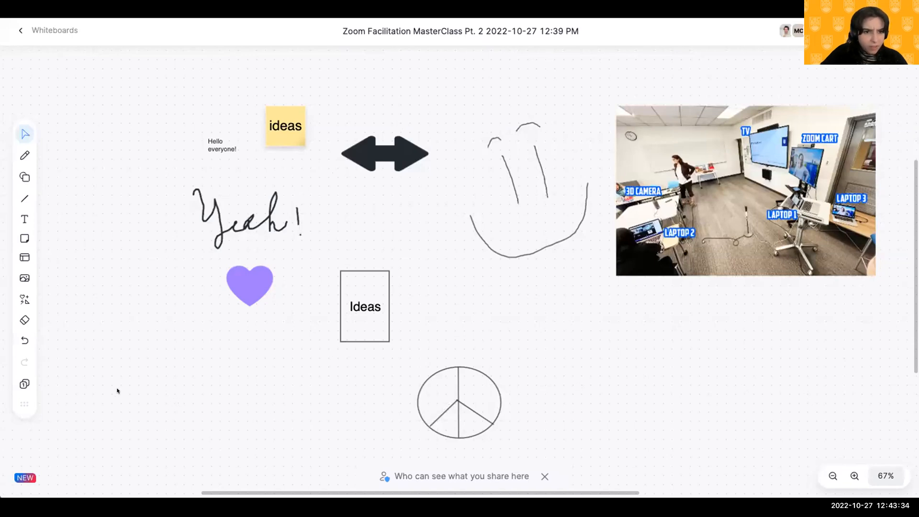
# Add a second page to the whiteboard, place a blank yellow sticky note on it, and return to the first page.
pyautogui.click(21, 382)
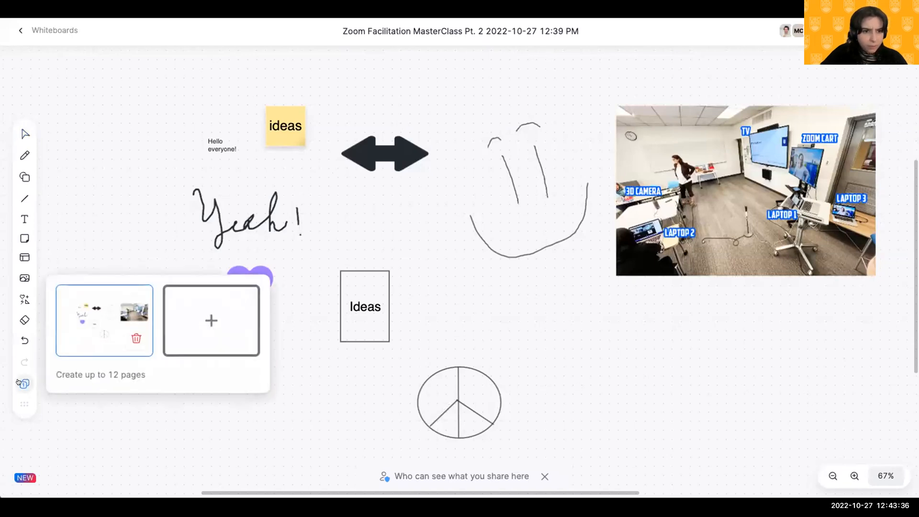
pyautogui.click(202, 321)
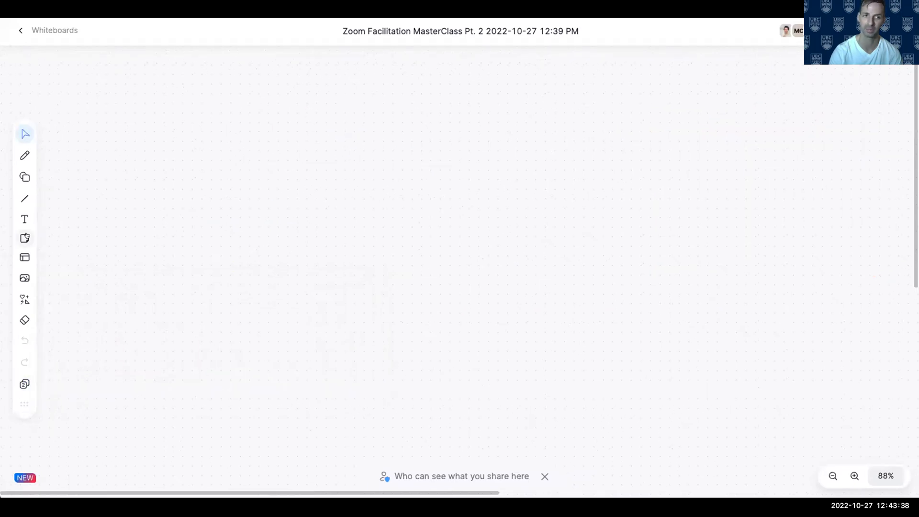
pyautogui.click(24, 238)
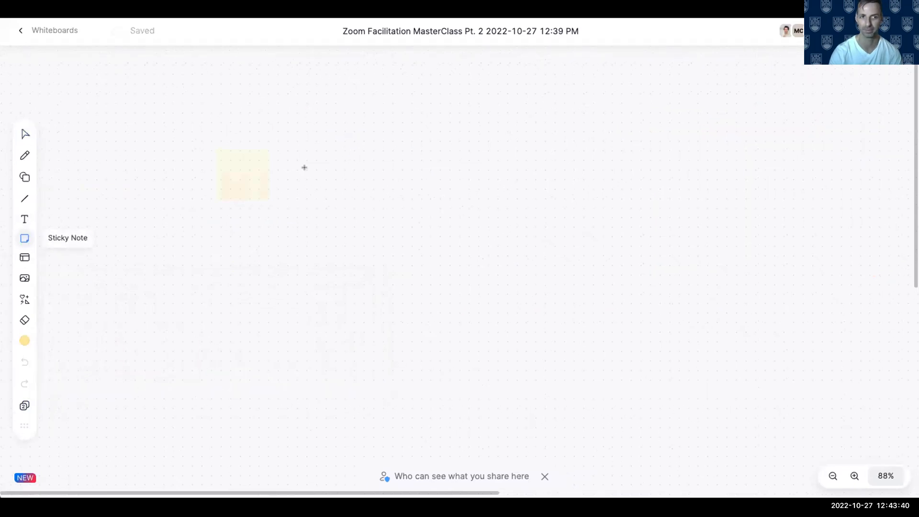
pyautogui.click(312, 163)
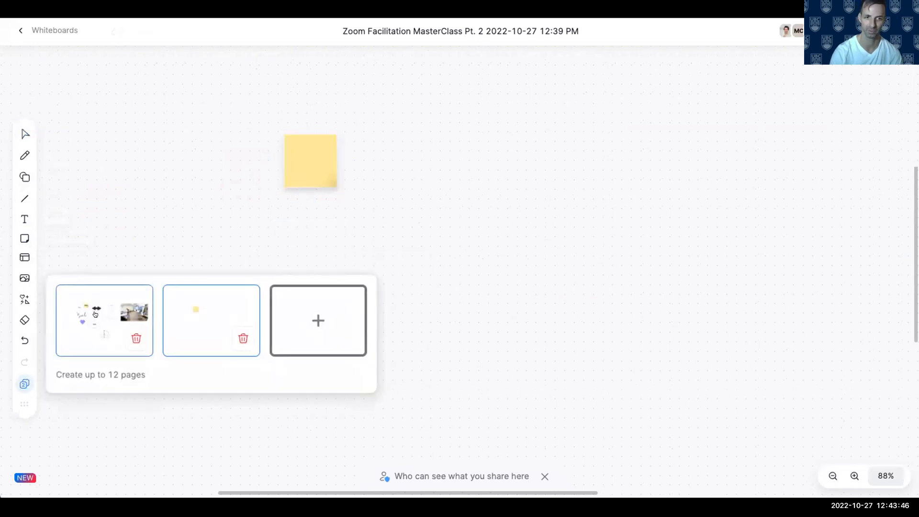
pyautogui.click(96, 314)
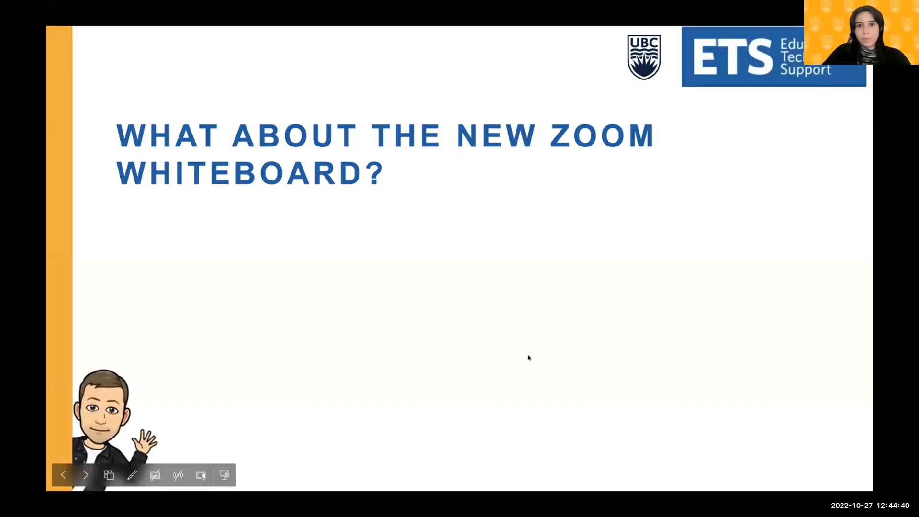
# Advance the presentation to the slide about controlling someone else's shared screen and bring up the browser tabs.
pyautogui.click(666, 360)
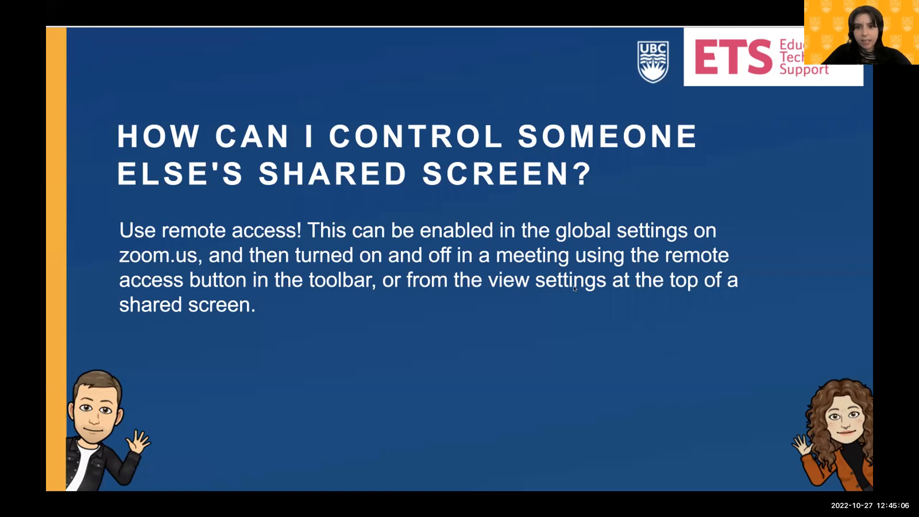
pyautogui.press('Right')
pyautogui.press('Escape')
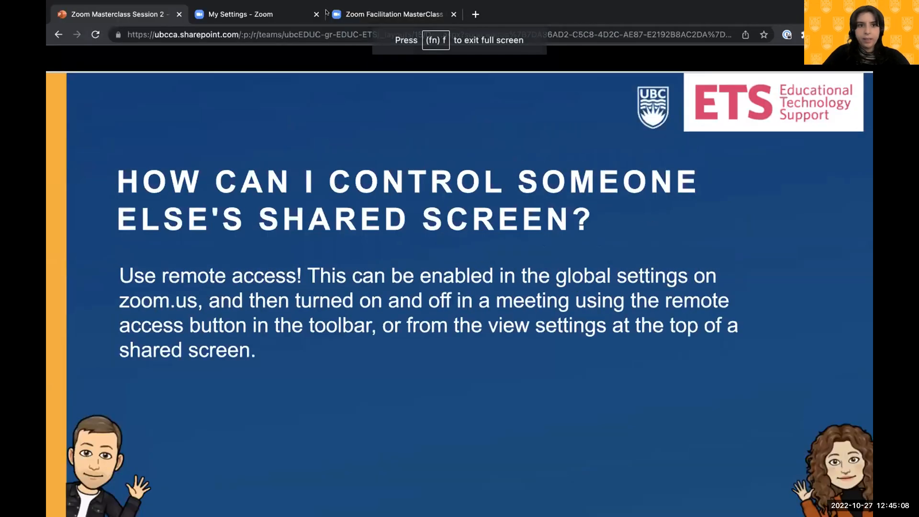
# Find the Remote control setting in the Zoom web settings by going through the matches for "contro", then end the search.
pyautogui.click(260, 14)
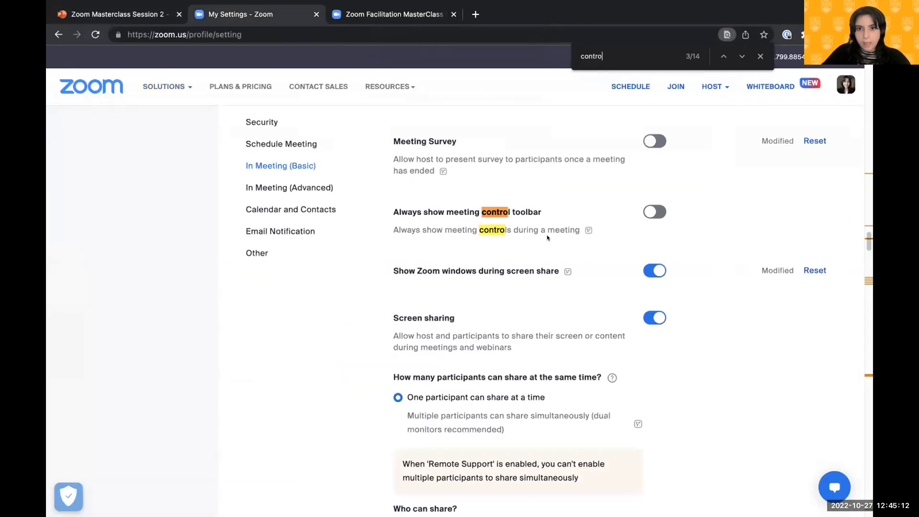
pyautogui.scroll(10, 462, 180)
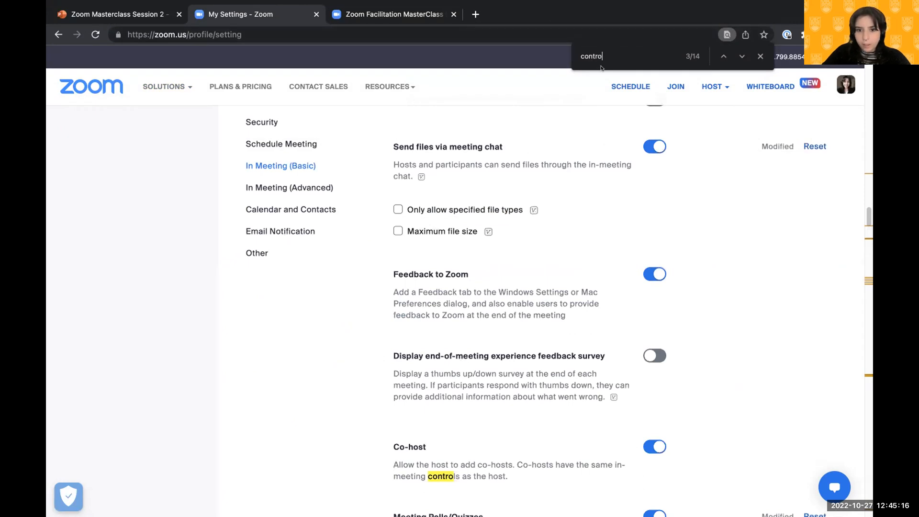
pyautogui.click(737, 54)
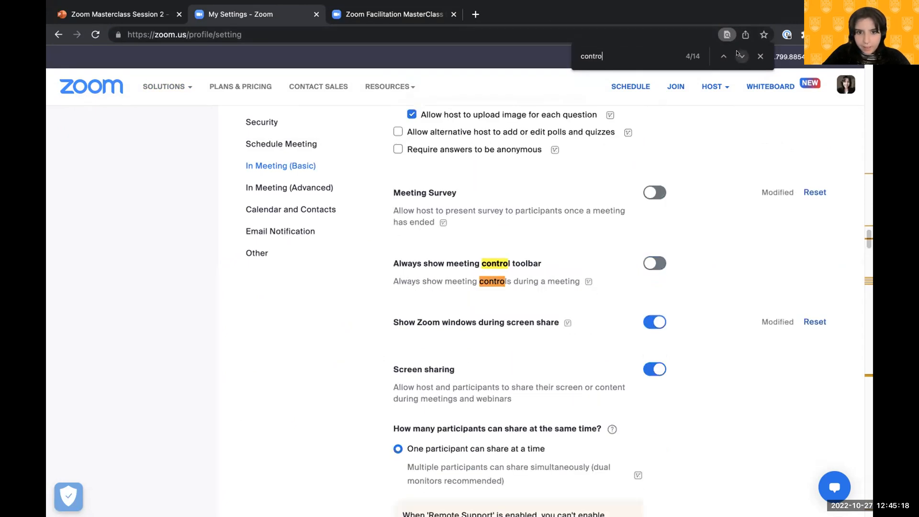
pyautogui.click(737, 53)
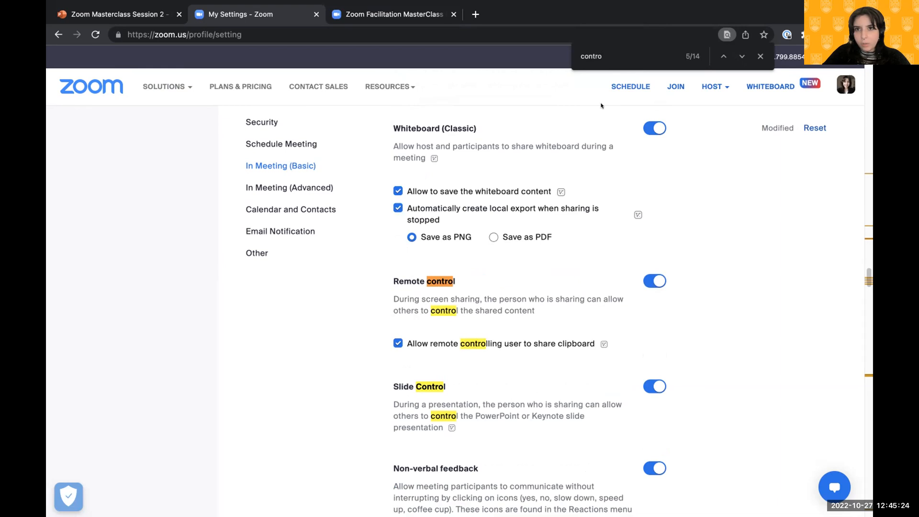
pyautogui.click(760, 56)
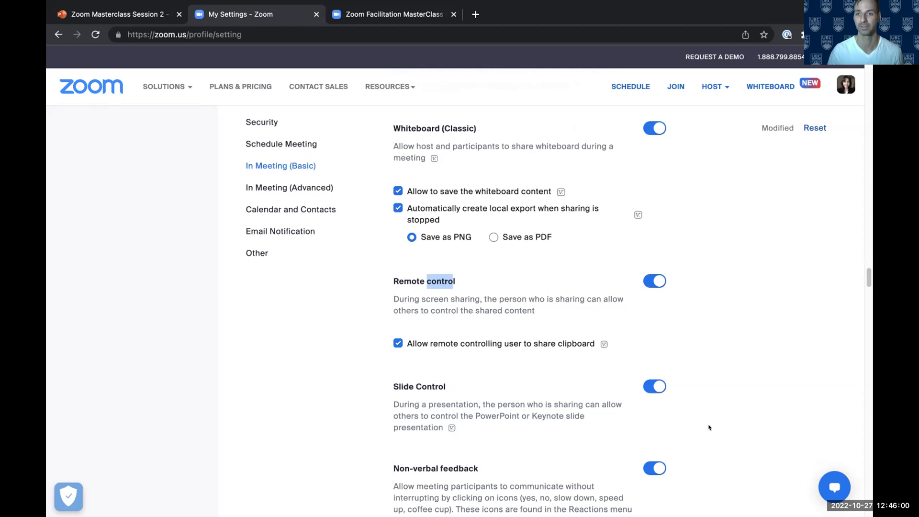
# Switch to the Zoom meeting window, hide the meeting chat and reposition the floating screen-sharing controls.
pyautogui.hotkey('ctrl', 'Left')
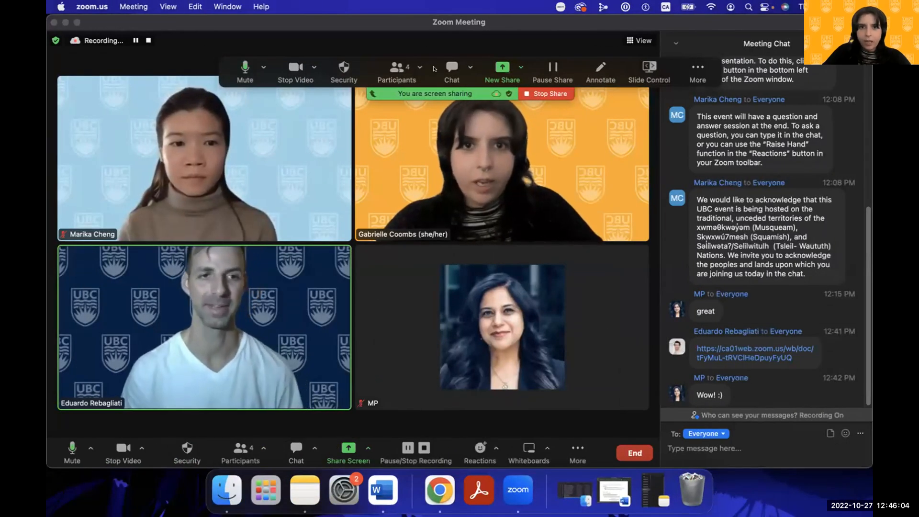
pyautogui.moveTo(434, 69); pyautogui.dragTo(365, 67)
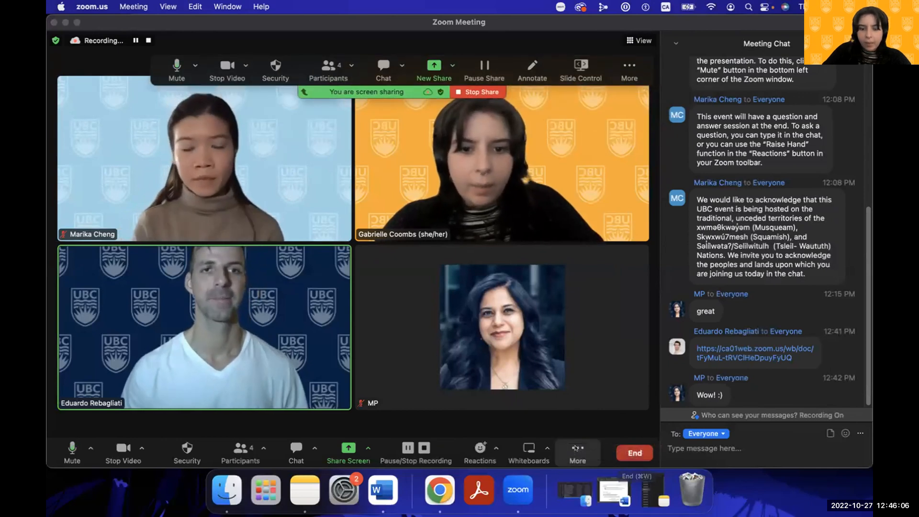
pyautogui.click(576, 447)
pyautogui.click(298, 449)
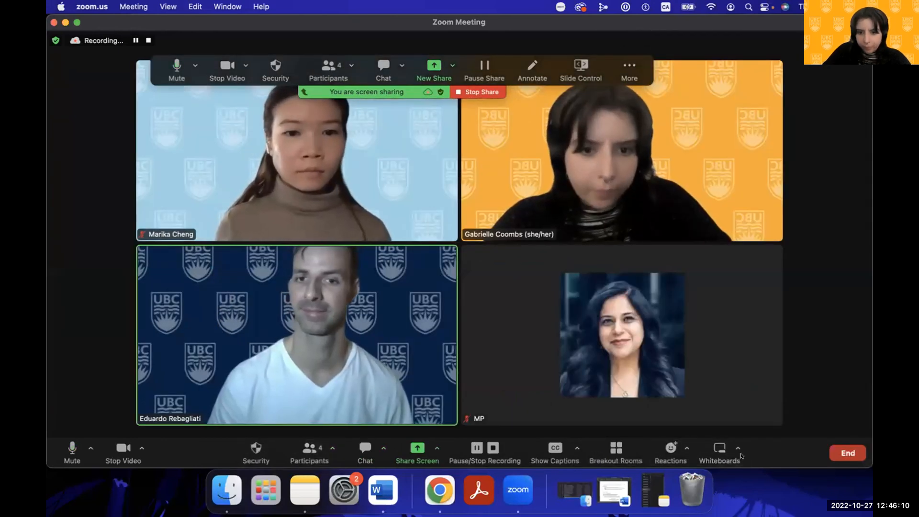
pyautogui.moveTo(403, 96); pyautogui.dragTo(452, 103)
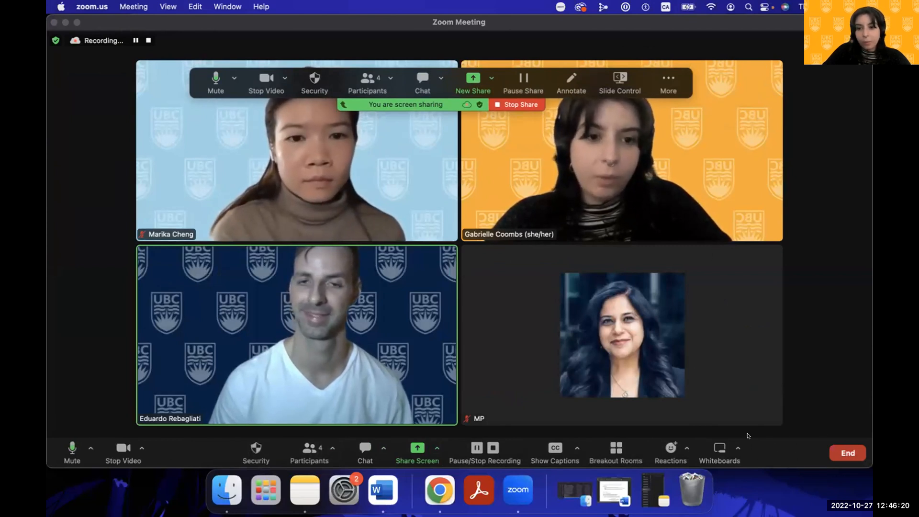
pyautogui.moveTo(682, 327)
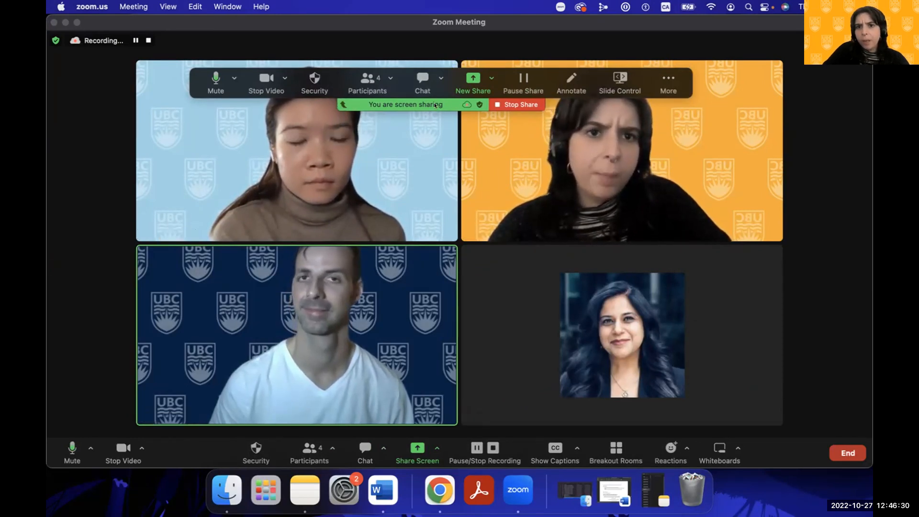
# Give mouse and keyboard remote control of the shared screen to the co-presenter.
pyautogui.click(664, 81)
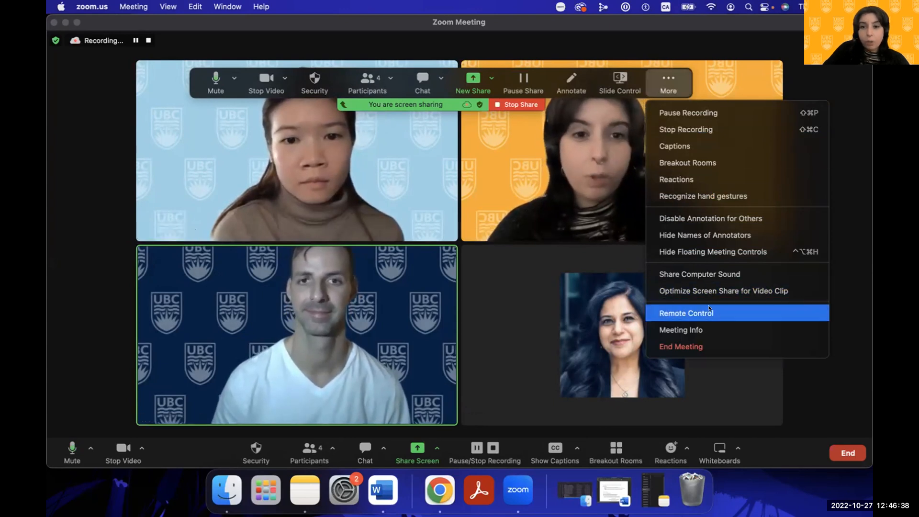
pyautogui.click(683, 312)
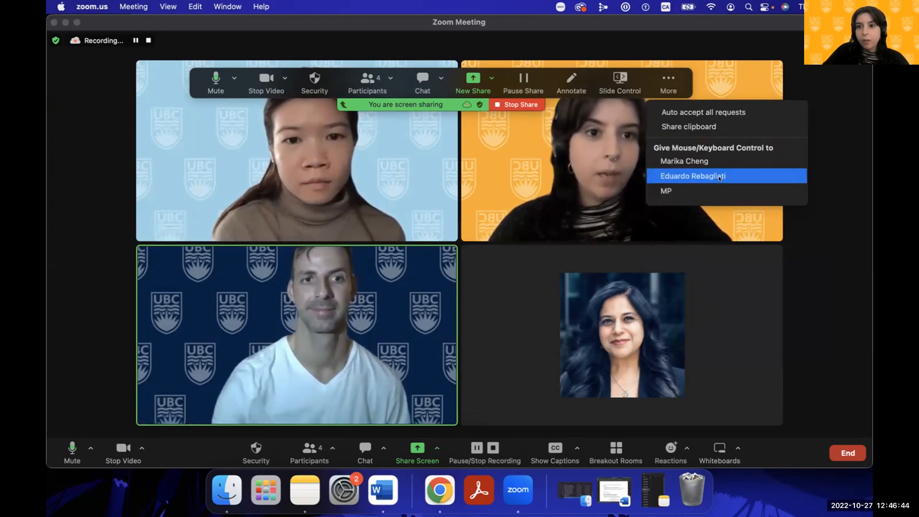
pyautogui.click(719, 177)
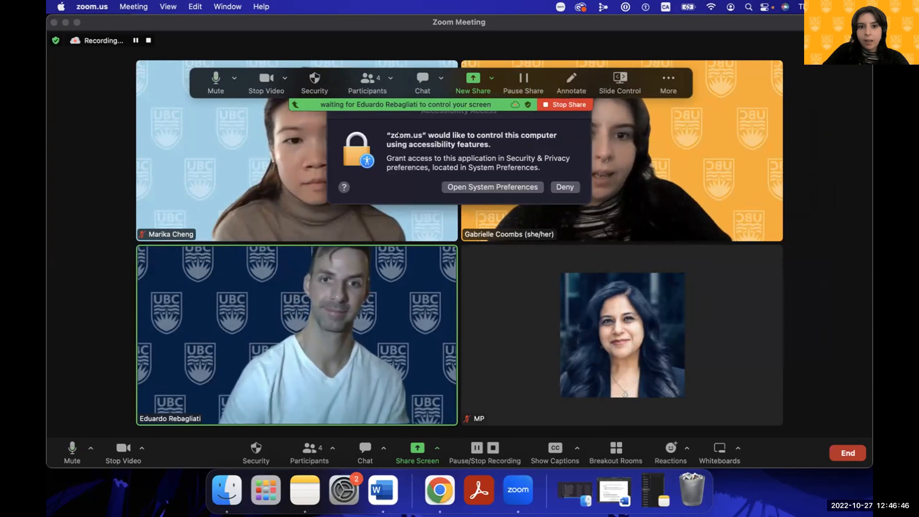
# Open System Preferences from the Accessibility Access request and unlock Security & Privacy with the account password.
pyautogui.moveTo(372, 117); pyautogui.dragTo(427, 150)
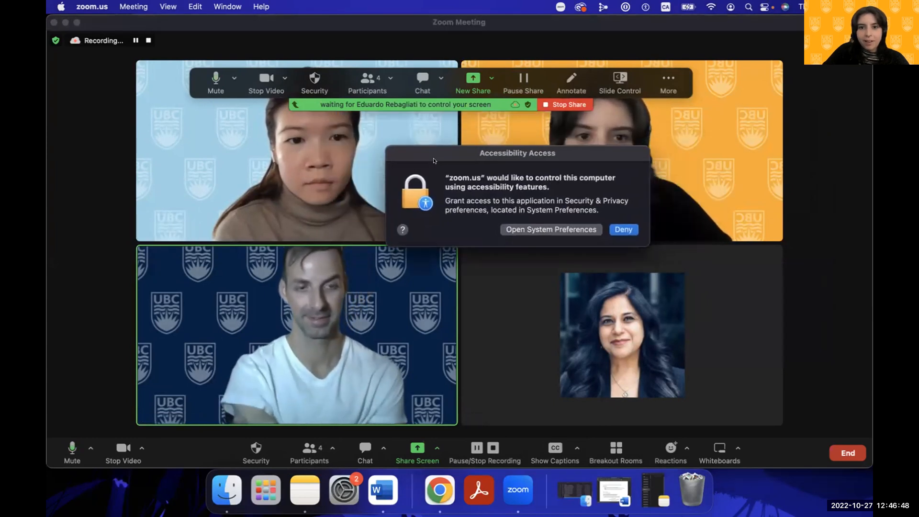
pyautogui.click(545, 224)
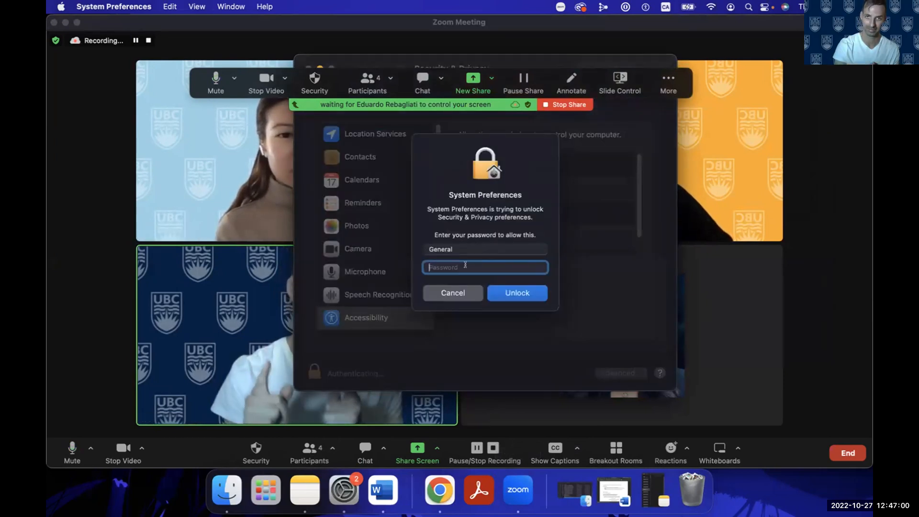
pyautogui.write('••••••••••••')
pyautogui.press('Return')
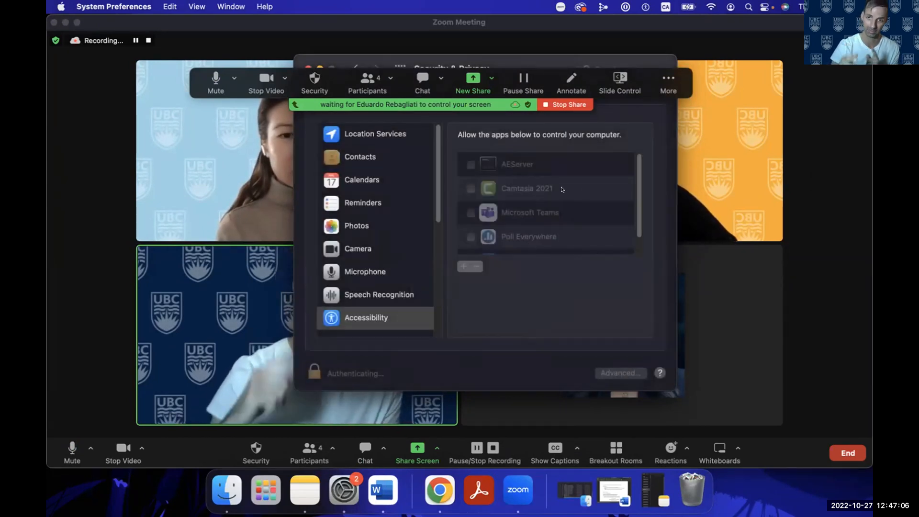
# Allow zoom.us to control the computer under Accessibility, lock the preferences again and close the window.
pyautogui.scroll(-1, 584, 188)
pyautogui.click(470, 242)
pyautogui.click(311, 373)
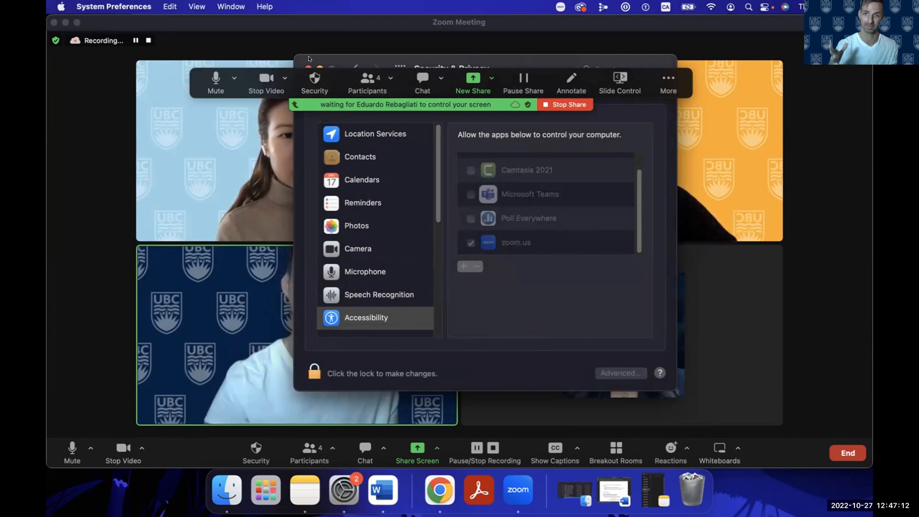
pyautogui.moveTo(301, 67); pyautogui.dragTo(547, 137)
pyautogui.click(554, 138)
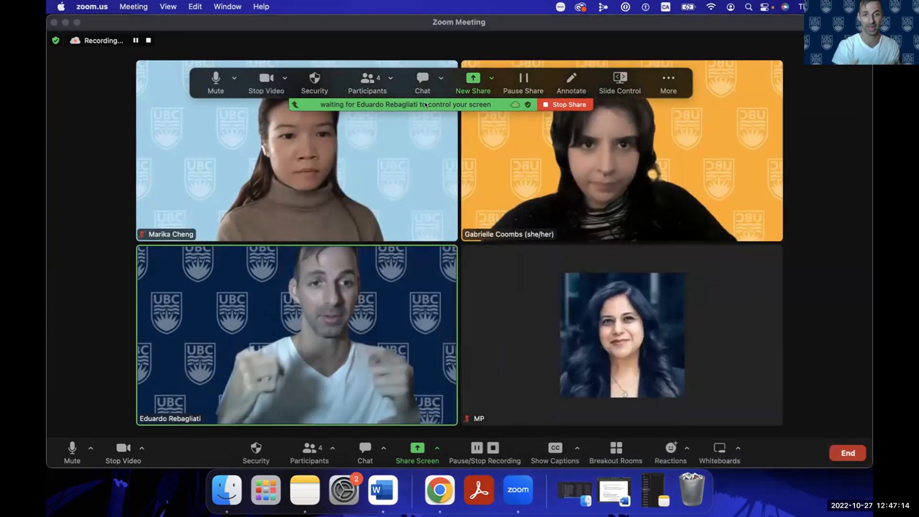
# Check the sharing options for remote control, return to the Zoom web settings and move the floating meeting controls down the page.
pyautogui.moveTo(425, 107); pyautogui.dragTo(451, 99)
pyautogui.click(695, 75)
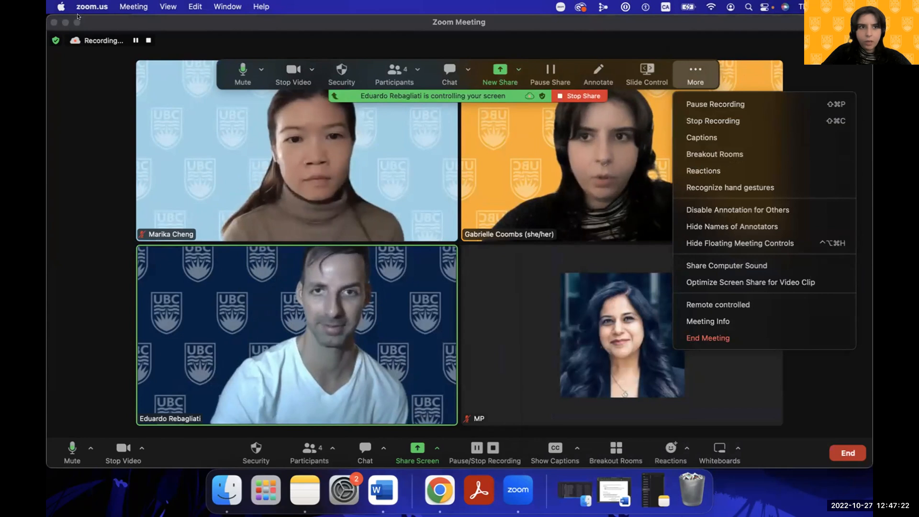
pyautogui.hotkey('ctrl', 'Right')
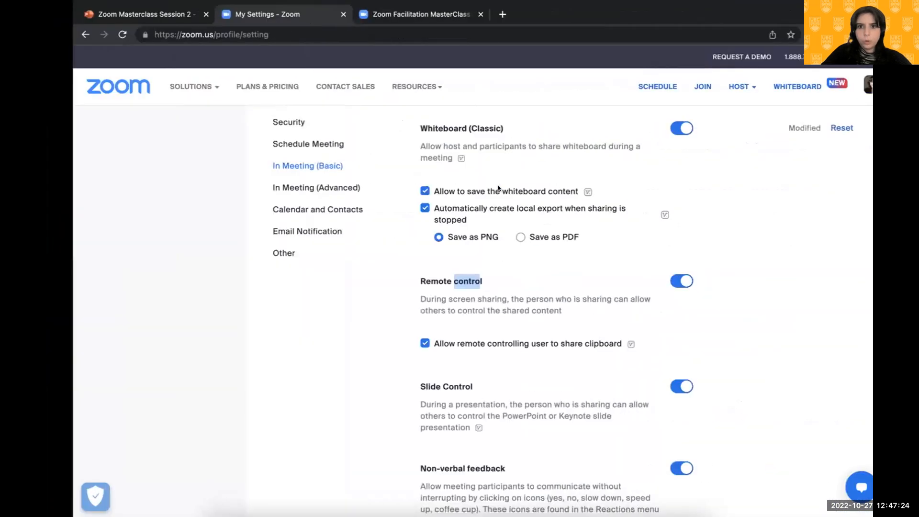
pyautogui.moveTo(432, 96); pyautogui.dragTo(445, 290)
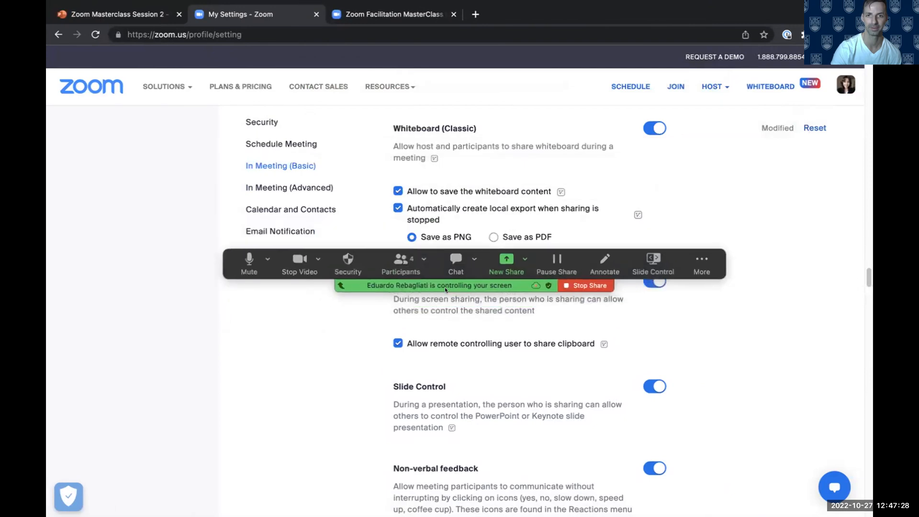
pyautogui.tripleClick(446, 299)
# Turn off Slide Control and Non-verbal feedback, and toggle the Whiteboard (Classic) setting.
pyautogui.click(650, 385)
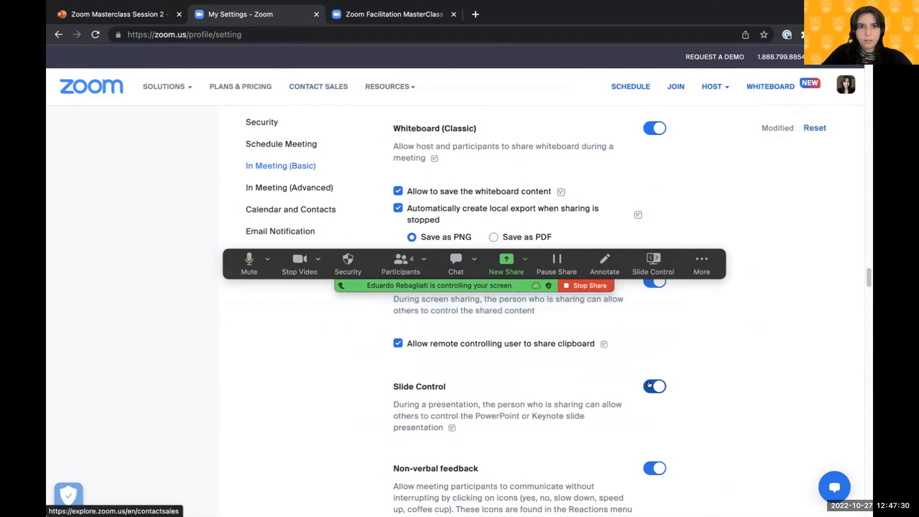
pyautogui.click(648, 385)
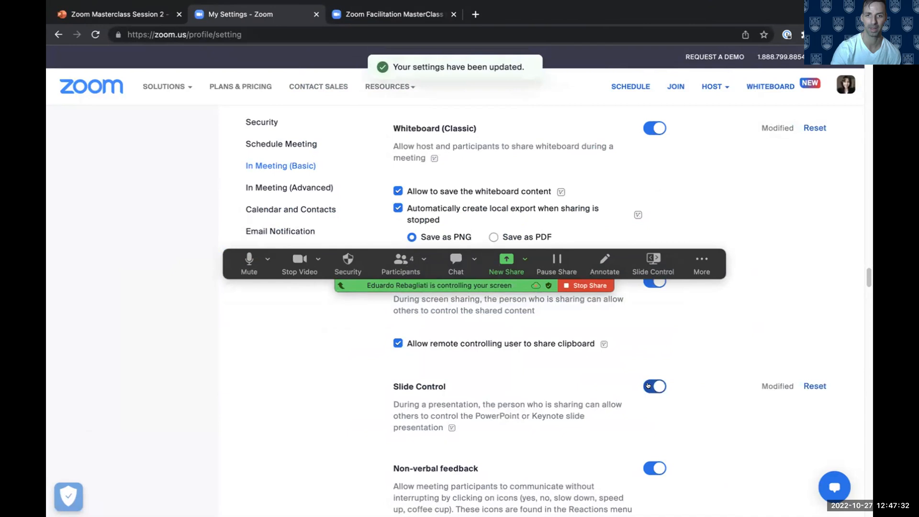
pyautogui.click(651, 386)
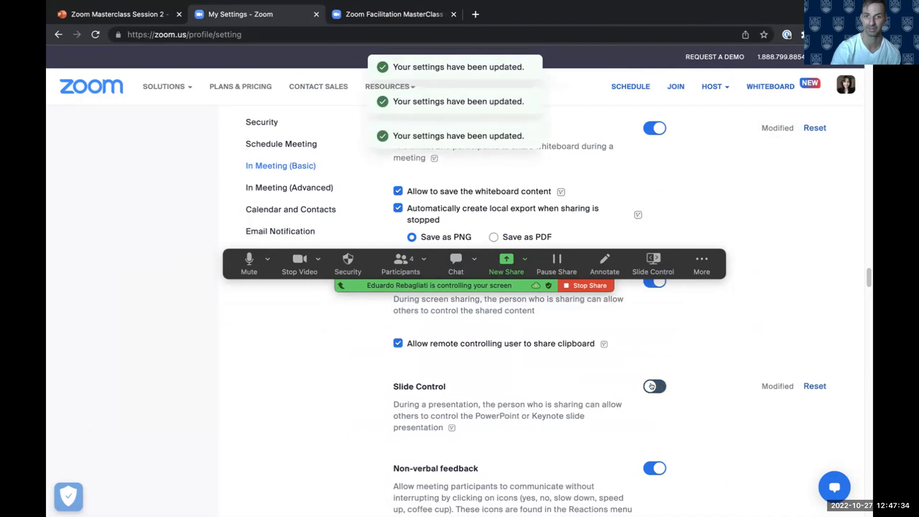
pyautogui.click(651, 468)
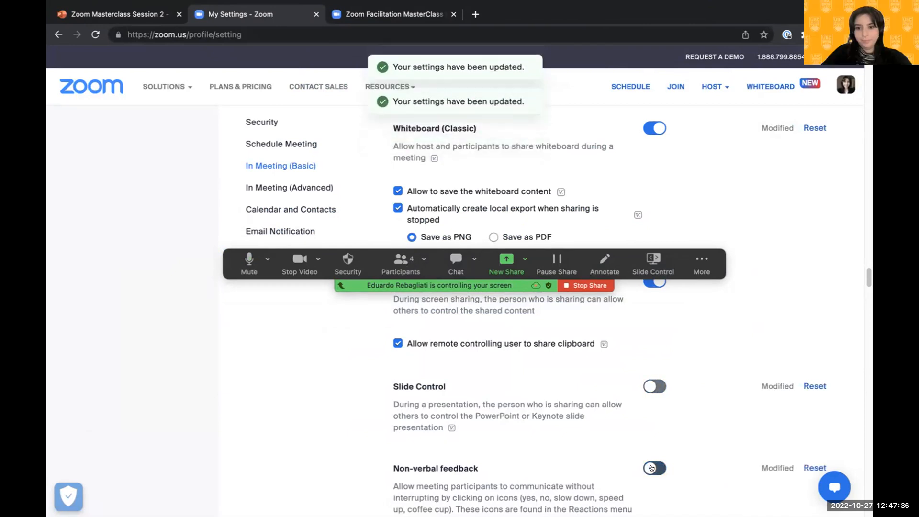
pyautogui.click(649, 126)
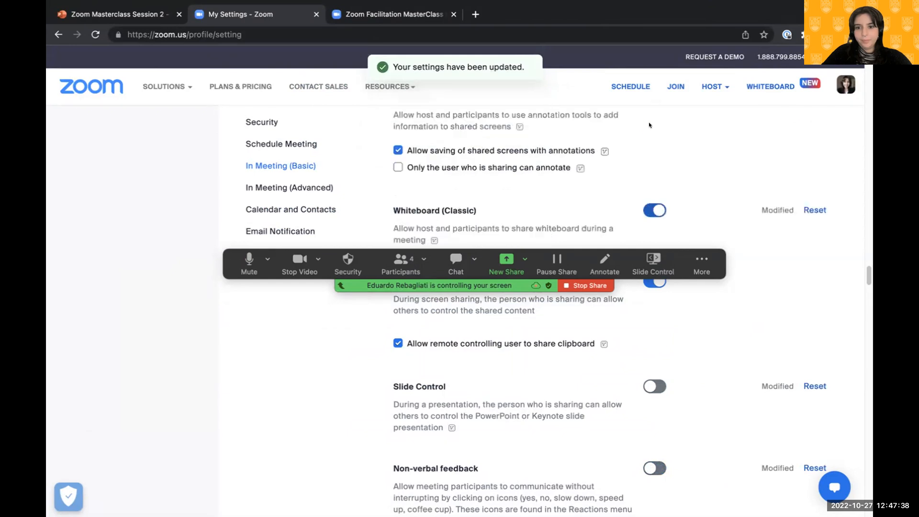
# Show the Schedule Meeting settings, return to the Zoom meeting window and move the floating meeting controls up.
pyautogui.click(281, 143)
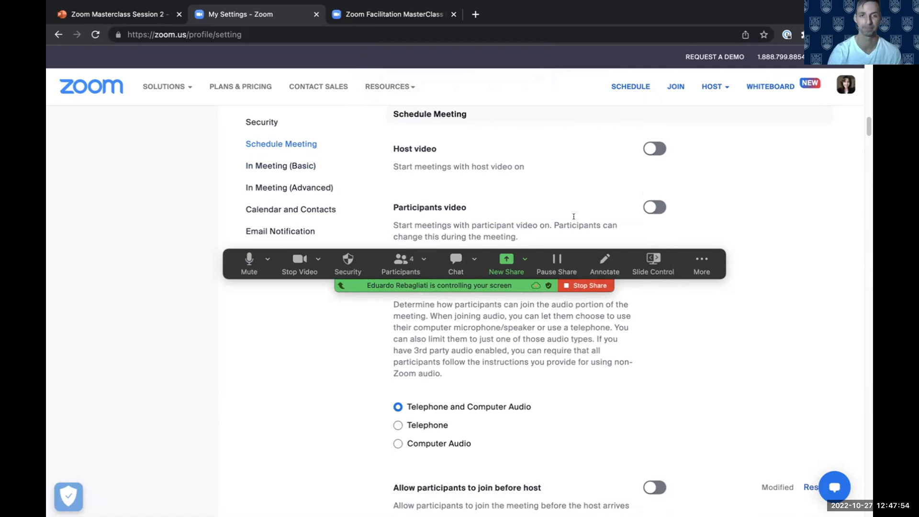
pyautogui.click(589, 286)
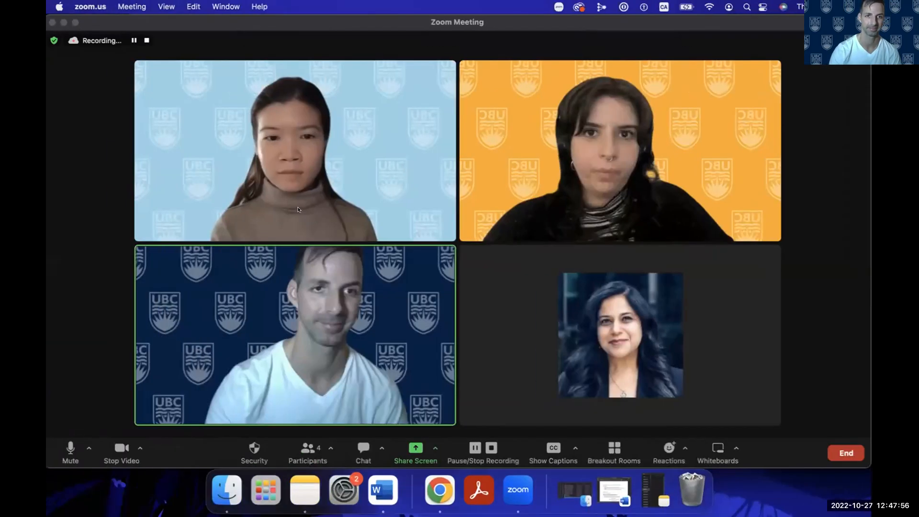
pyautogui.moveTo(429, 261); pyautogui.dragTo(338, 110)
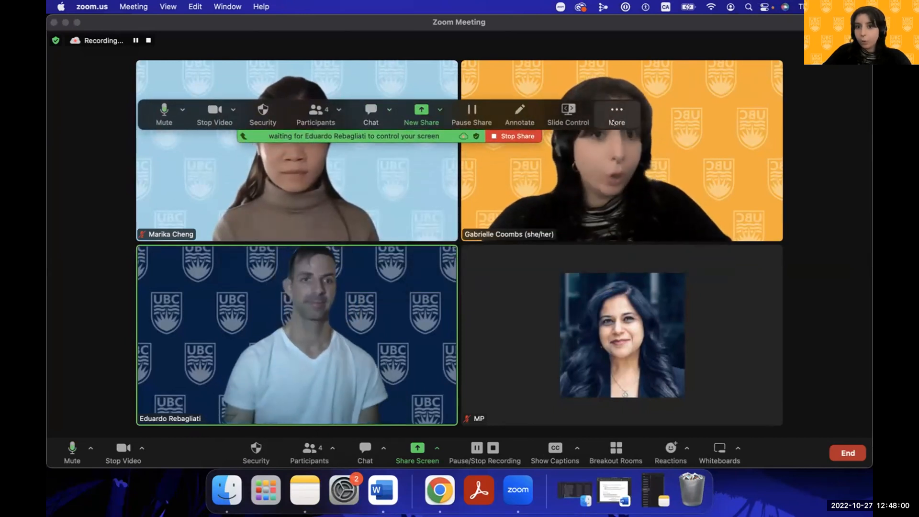
# Open the remote control options and stop the participant's remote control of the shared screen.
pyautogui.click(614, 117)
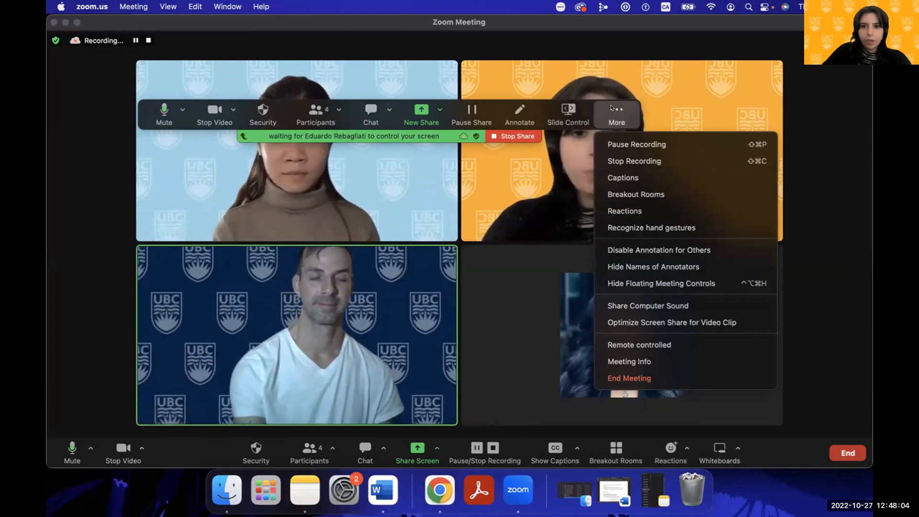
pyautogui.click(639, 345)
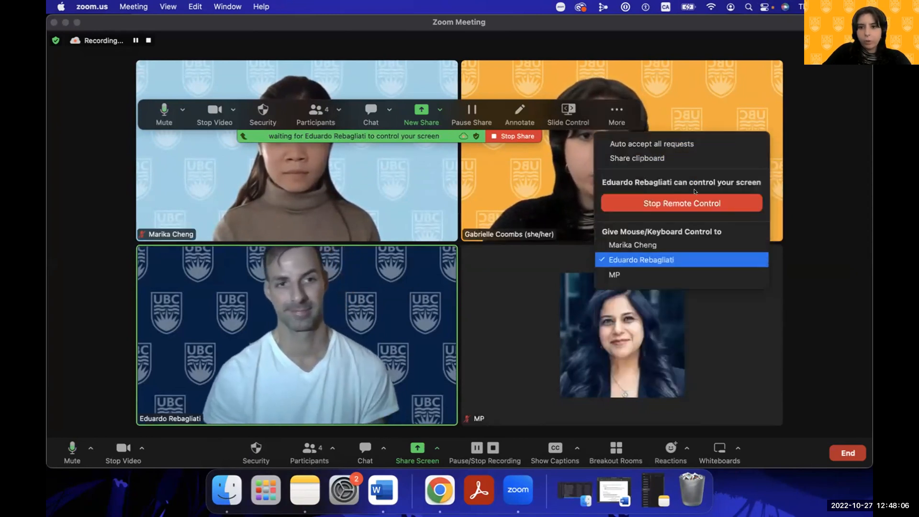
pyautogui.click(690, 205)
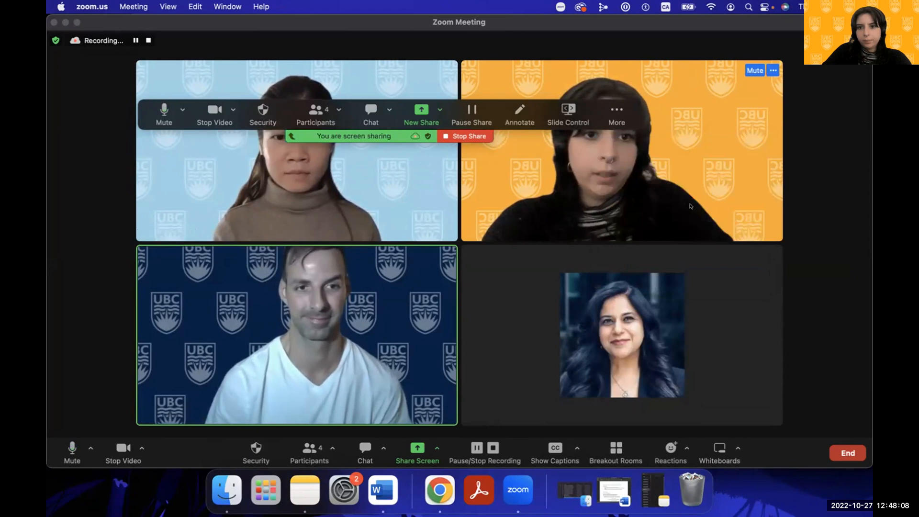
# Check which screens and windows can be shared, close the selection and move the floating meeting controls clear of the videos.
pyautogui.moveTo(346, 135); pyautogui.dragTo(373, 116)
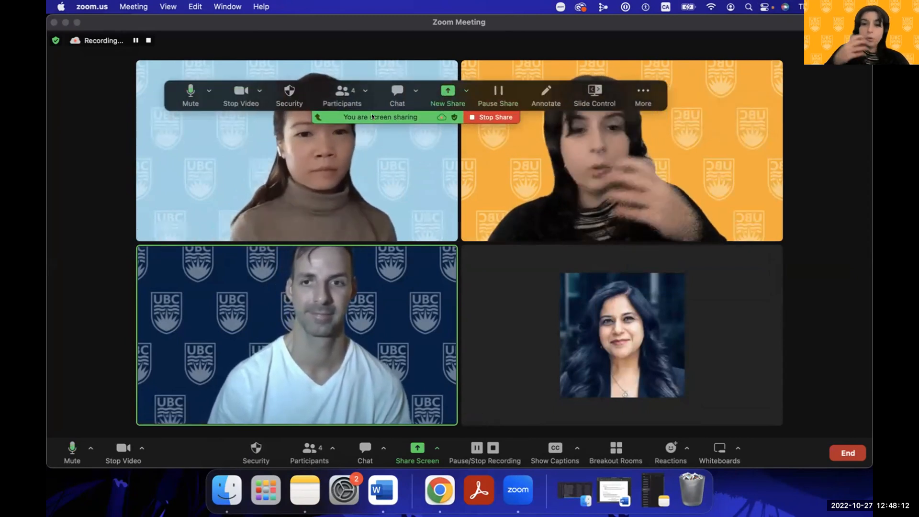
pyautogui.click(412, 448)
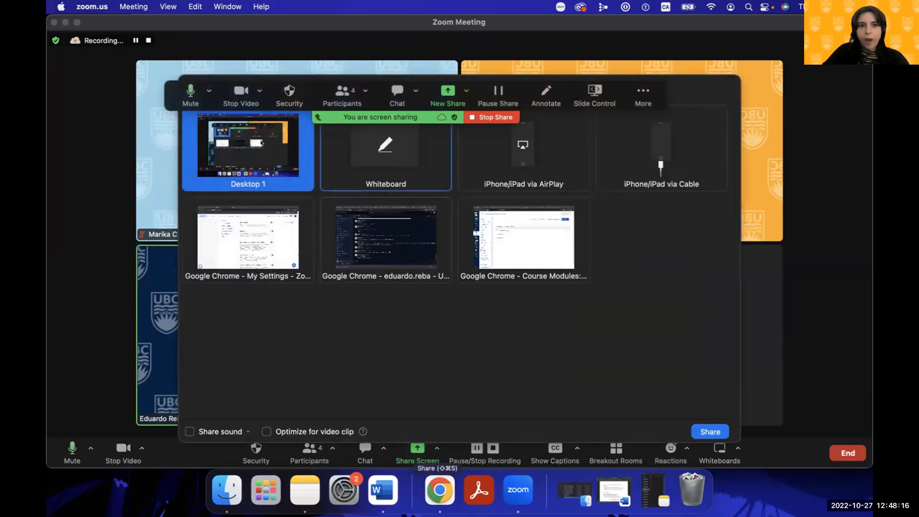
pyautogui.click(192, 88)
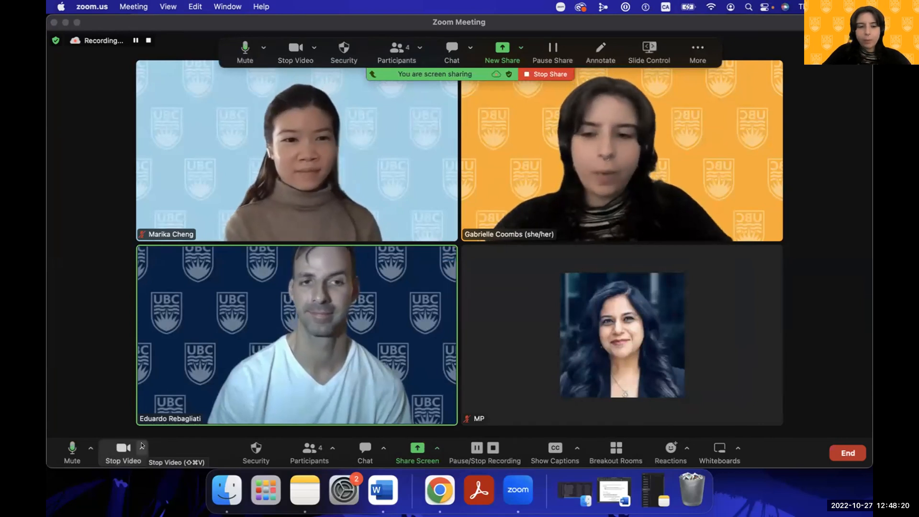
# Open the meeting's video settings and go to the Share Screen settings.
pyautogui.click(142, 447)
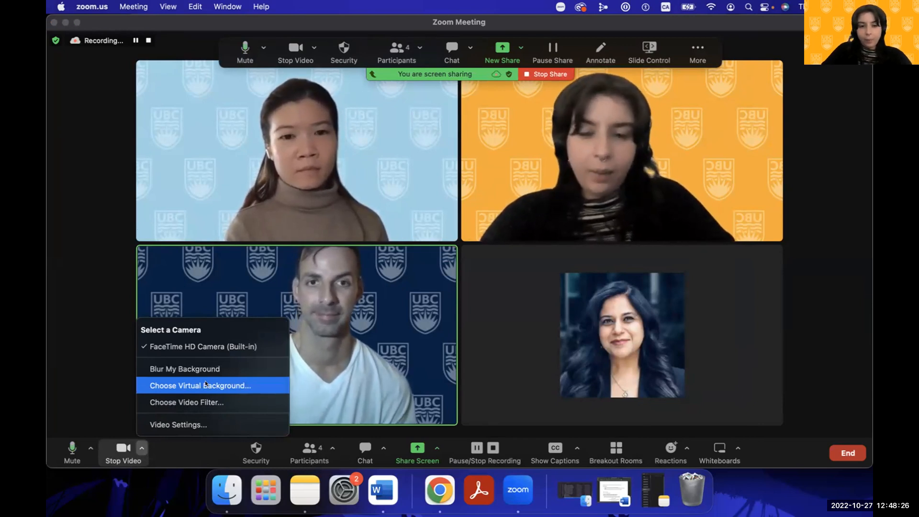
pyautogui.click(208, 421)
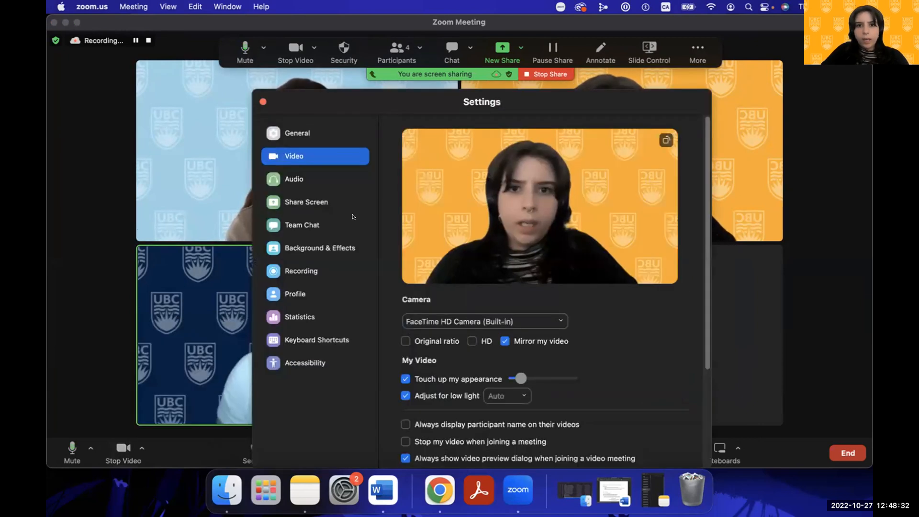
pyautogui.click(332, 201)
pyautogui.click(414, 186)
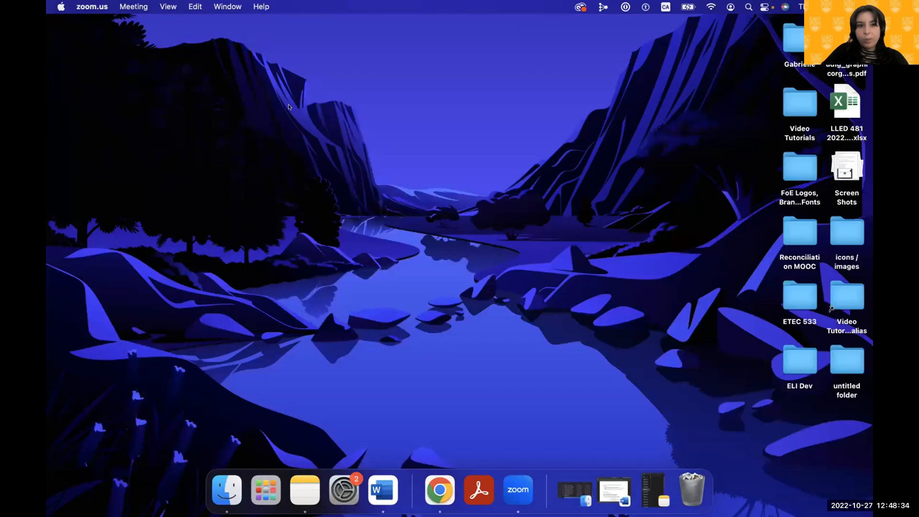